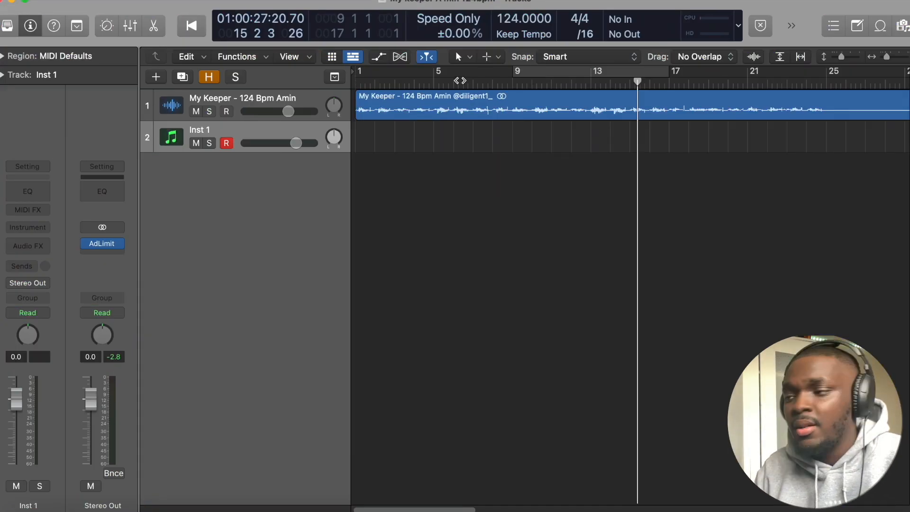
Step: Move playback to around bar 5 and set a cycle range starting at bar 9
{"action": "left_click", "coordinate": [434, 80]}
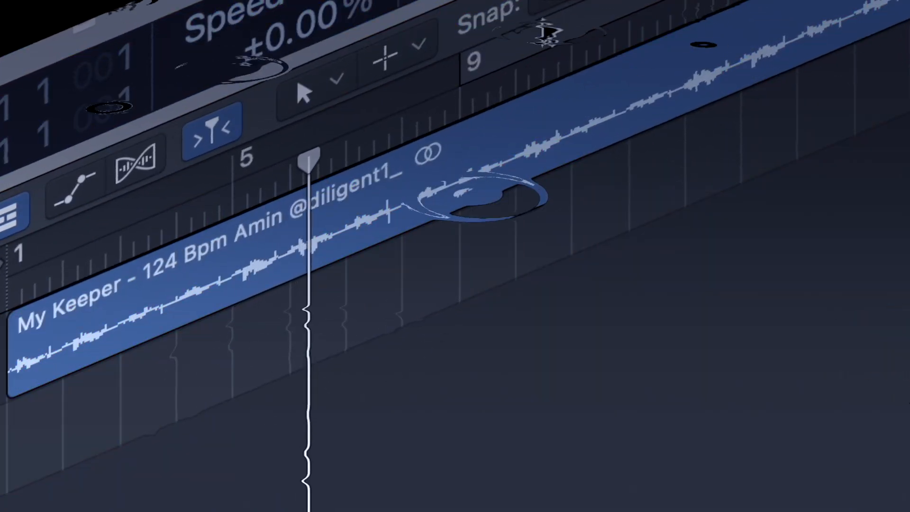
{"action": "left_click_drag", "start_coordinate": [541, 46], "coordinate": [620, 86]}
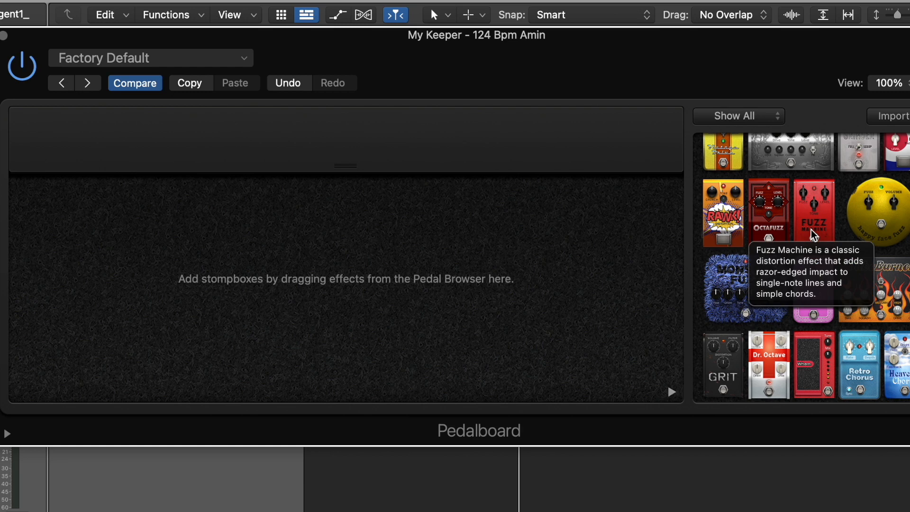
{"action": "scroll", "coordinate": [814, 231], "scroll_direction": "down", "scroll_amount": 3}
{"action": "scroll", "coordinate": [815, 236], "scroll_direction": "down", "scroll_amount": 3}
{"action": "scroll", "coordinate": [814, 234], "scroll_direction": "down", "scroll_amount": 2}
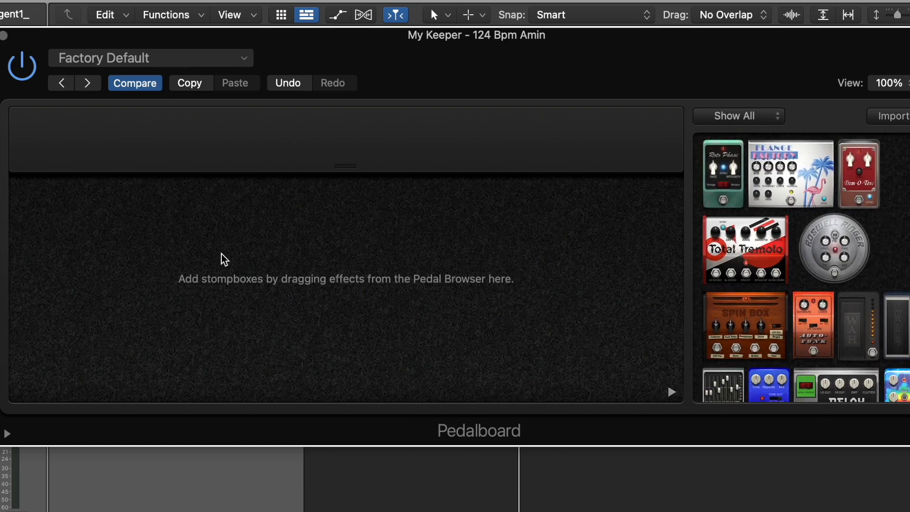
{"action": "scroll", "coordinate": [788, 253], "scroll_direction": "down", "scroll_amount": 3}
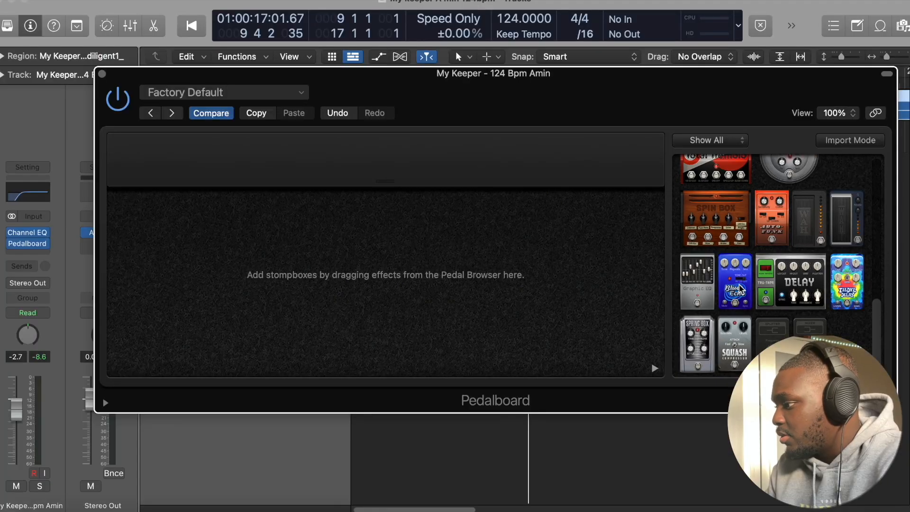
Step: Audition Blue Echo with a Tru-Tape Delay at 1500 ms during playback, then drop the tape delay
{"action": "double_click", "coordinate": [736, 288]}
{"action": "key", "text": "space"}
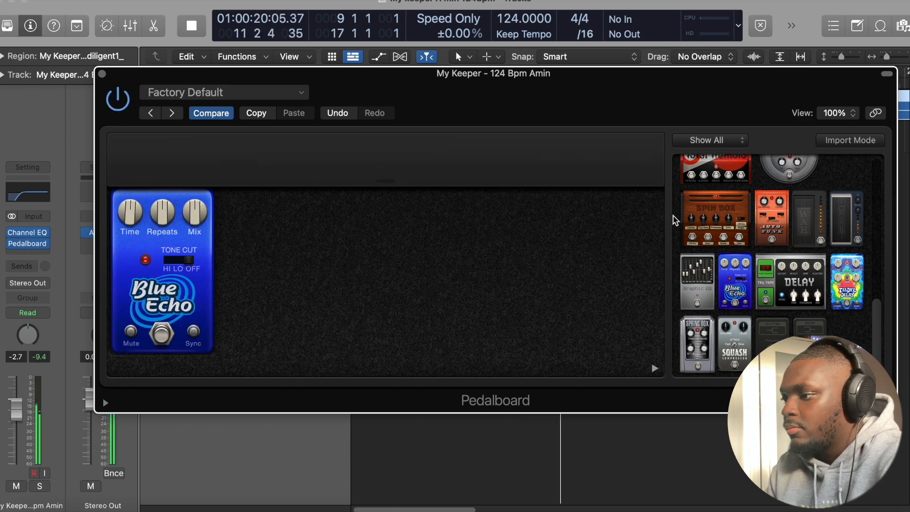
{"action": "left_click_drag", "start_coordinate": [813, 288], "coordinate": [467, 244]}
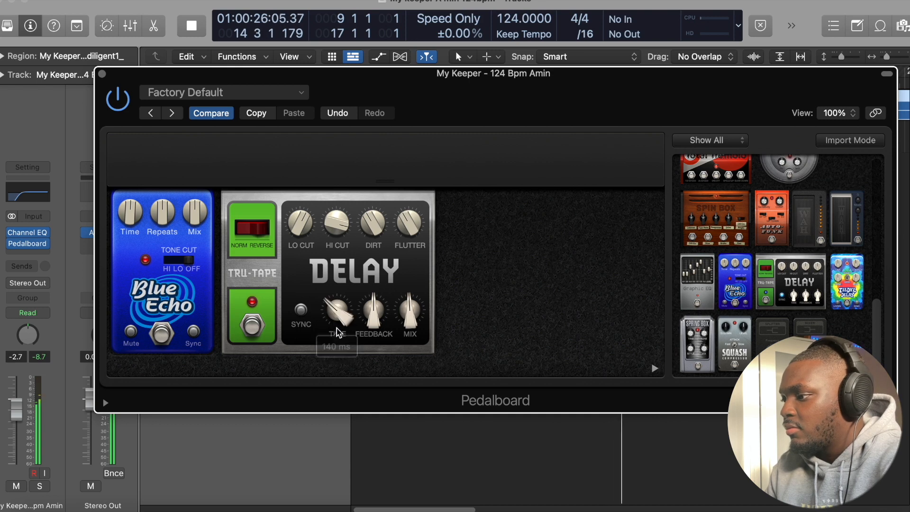
{"action": "mouse_move", "coordinate": [337, 310]}
{"action": "left_mouse_down"}
{"action": "mouse_move", "coordinate": [338, 296]}
{"action": "mouse_move", "coordinate": [335, 320]}
{"action": "left_mouse_up"}
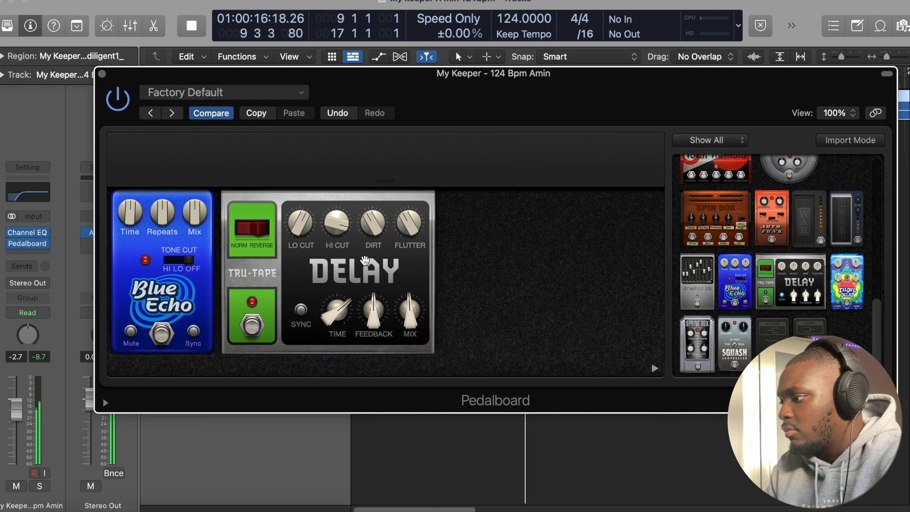
{"action": "key", "text": "BackSpace"}
Step: Try Spin Box, Heavenly Chorus and Phaze 2 in place of the echo, then clear the board completely
{"action": "left_click_drag", "start_coordinate": [737, 209], "coordinate": [446, 292]}
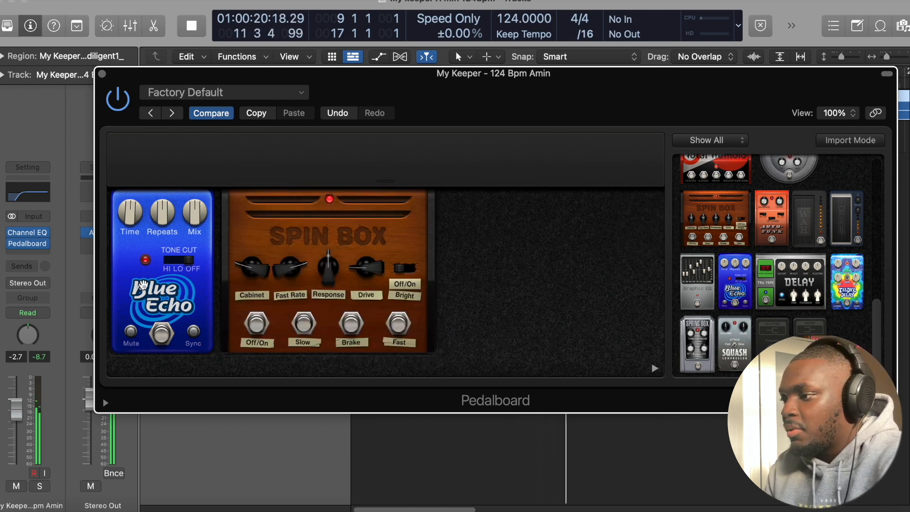
{"action": "key", "text": "BackSpace"}
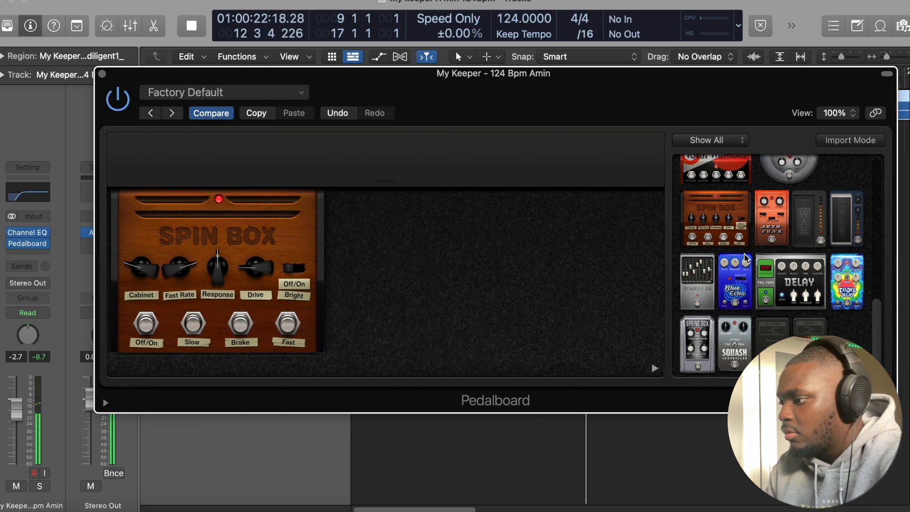
{"action": "scroll", "coordinate": [746, 258], "scroll_direction": "up", "scroll_amount": 5}
{"action": "scroll", "coordinate": [747, 258], "scroll_direction": "up", "scroll_amount": 5}
{"action": "scroll", "coordinate": [747, 257], "scroll_direction": "up", "scroll_amount": 3}
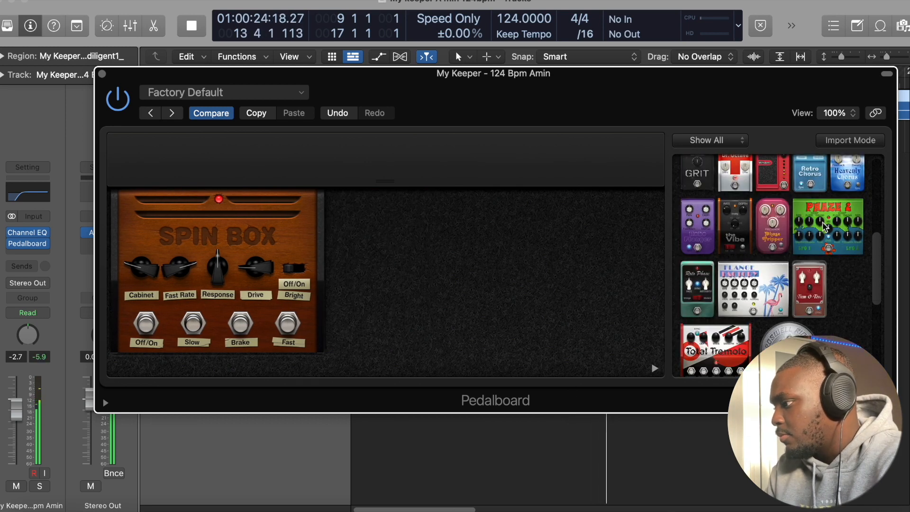
{"action": "left_click_drag", "start_coordinate": [847, 174], "coordinate": [511, 305]}
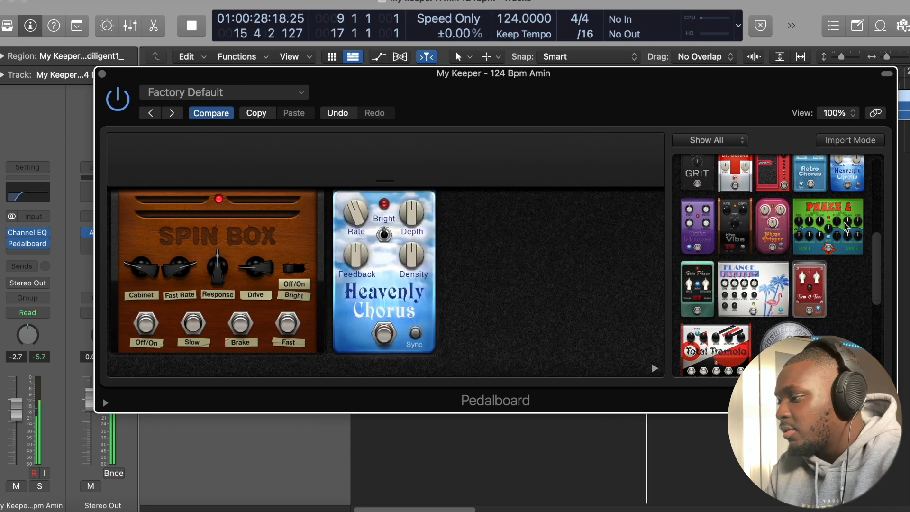
{"action": "left_click_drag", "start_coordinate": [827, 226], "coordinate": [596, 266]}
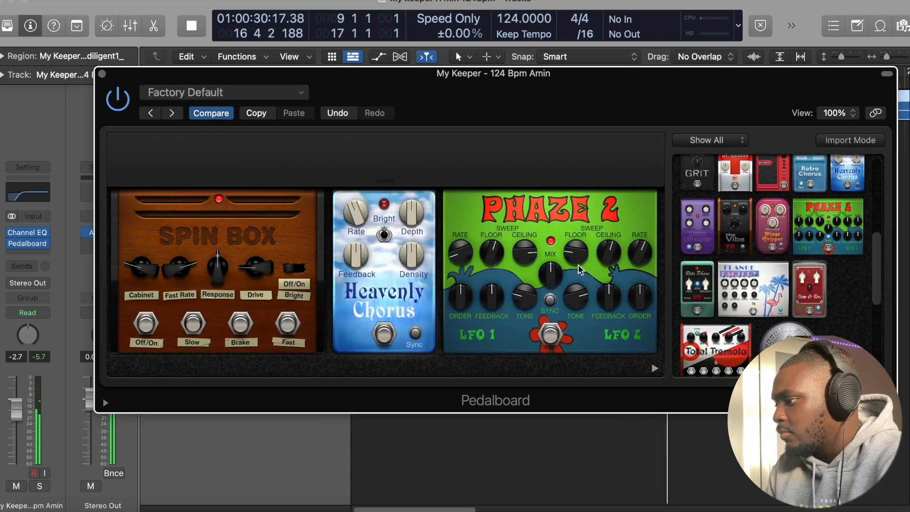
{"action": "key", "text": "BackSpace"}
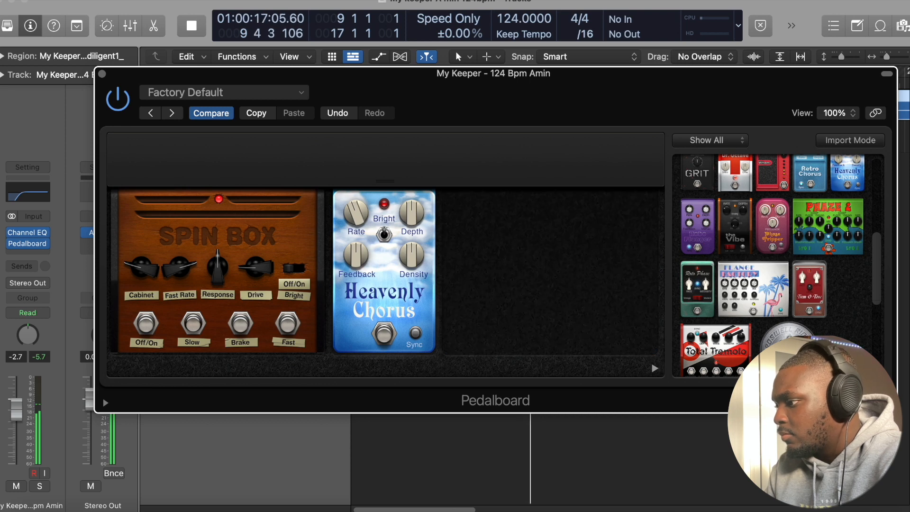
{"action": "scroll", "coordinate": [775, 263], "scroll_direction": "up", "scroll_amount": 5}
{"action": "left_click", "coordinate": [290, 254]}
{"action": "key", "text": "BackSpace"}
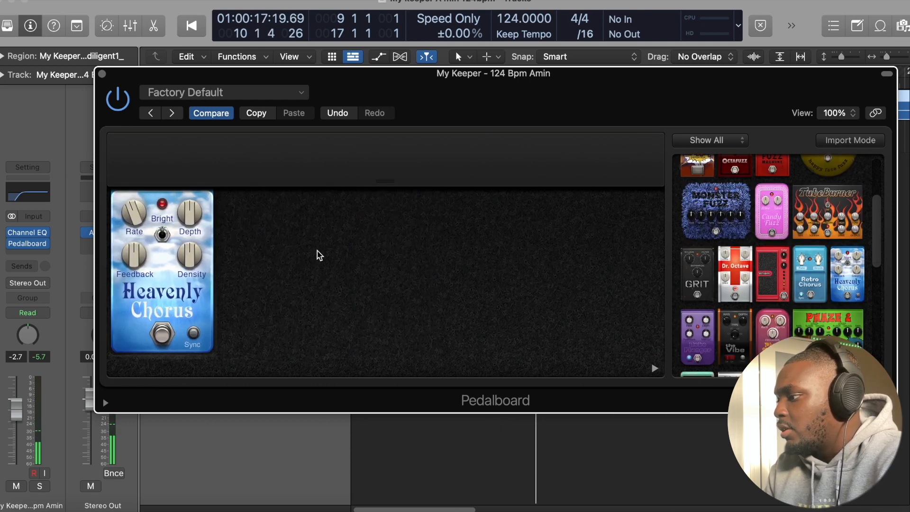
{"action": "left_click", "coordinate": [189, 293]}
{"action": "key", "text": "BackSpace"}
{"action": "scroll", "coordinate": [775, 263], "scroll_direction": "up", "scroll_amount": 6}
Step: Audition Vintage Drive with reduced drive and output settled around -4 dB
{"action": "left_click_drag", "start_coordinate": [697, 188], "coordinate": [384, 274]}
{"action": "key", "text": "space"}
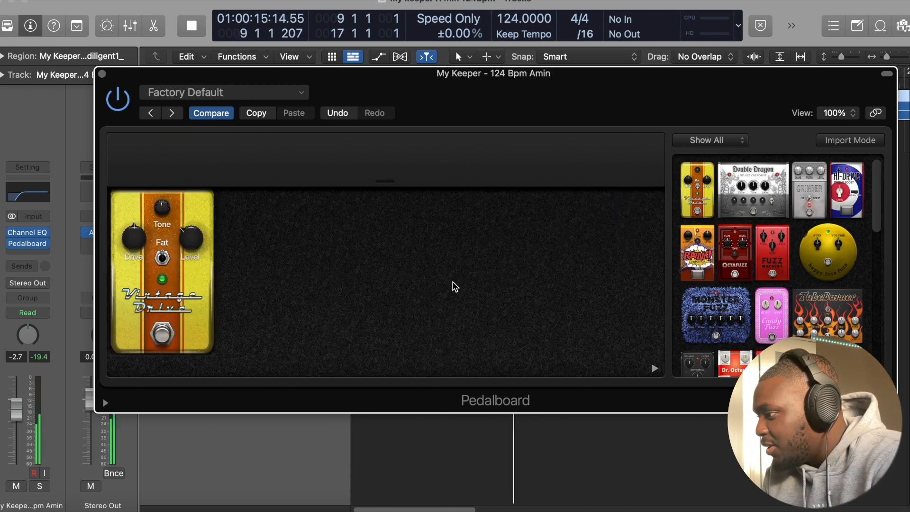
{"action": "left_click_drag", "start_coordinate": [193, 243], "coordinate": [191, 242]}
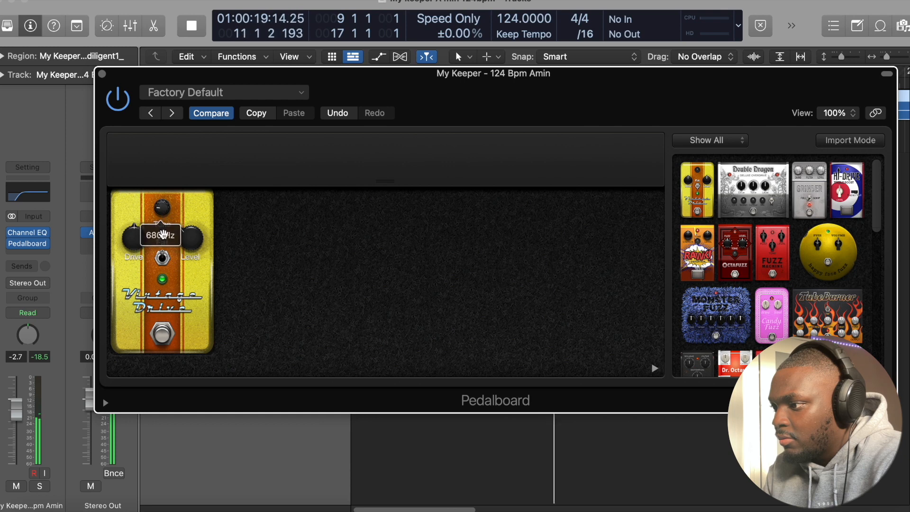
{"action": "left_click_drag", "start_coordinate": [133, 250], "coordinate": [134, 258]}
{"action": "left_click_drag", "start_coordinate": [189, 241], "coordinate": [189, 229]}
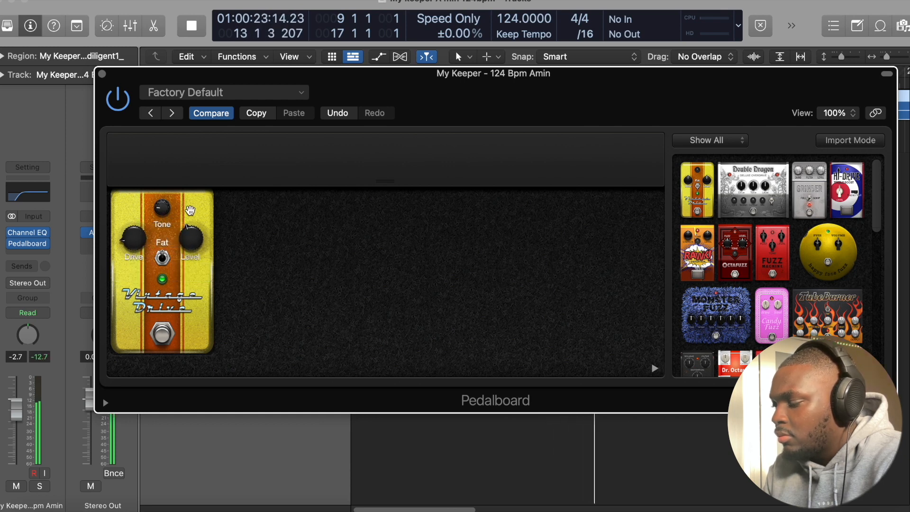
Step: Load Shimmering Wah then Subtle Wah, trying Candy Fuzz and Heavenly Chorus after the wah
{"action": "left_click", "coordinate": [301, 93]}
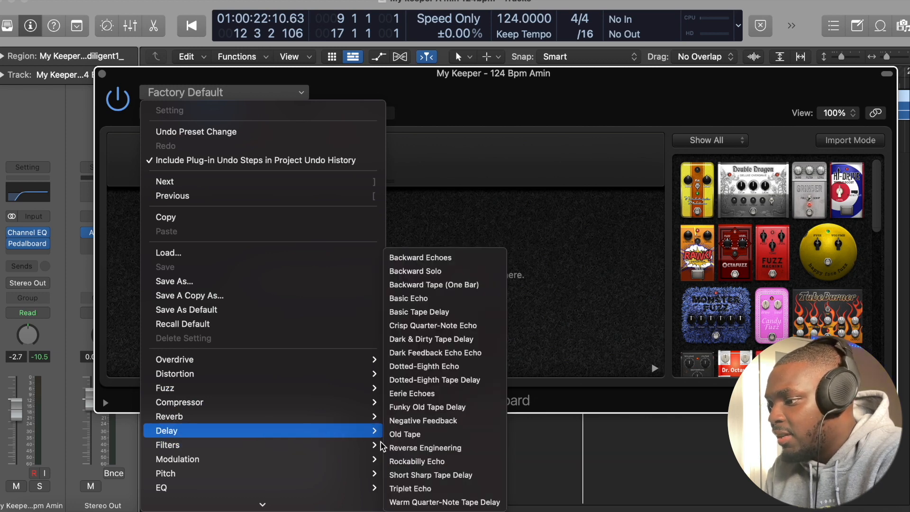
{"action": "mouse_move", "coordinate": [168, 445]}
{"action": "mouse_move", "coordinate": [397, 458]}
{"action": "left_click", "coordinate": [474, 464]}
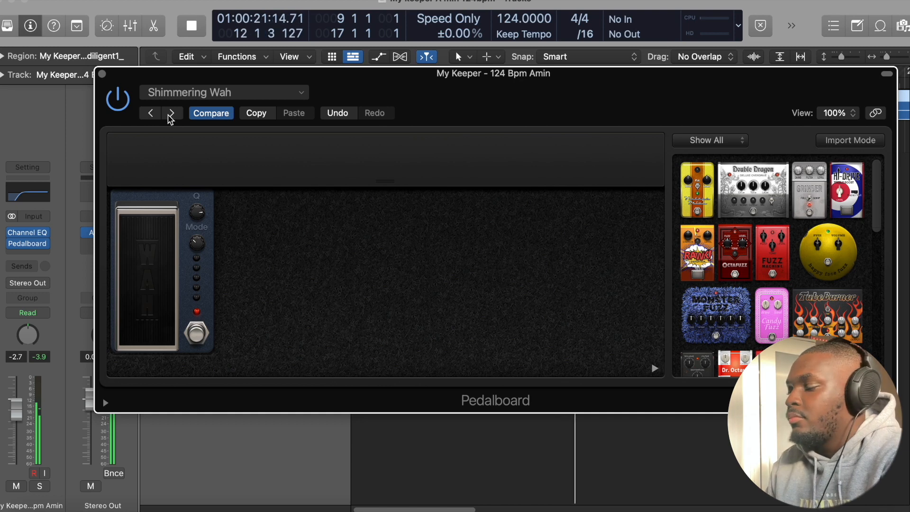
{"action": "left_click", "coordinate": [171, 113]}
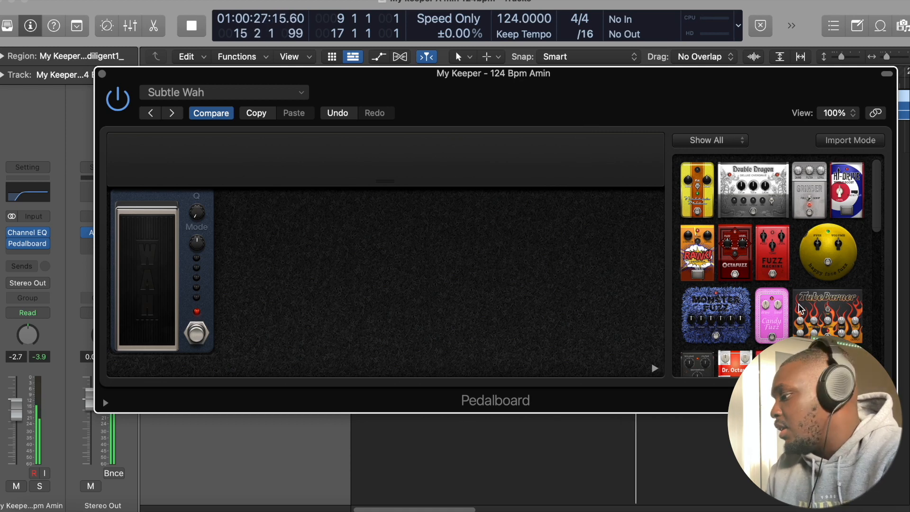
{"action": "left_click_drag", "start_coordinate": [786, 321], "coordinate": [539, 291]}
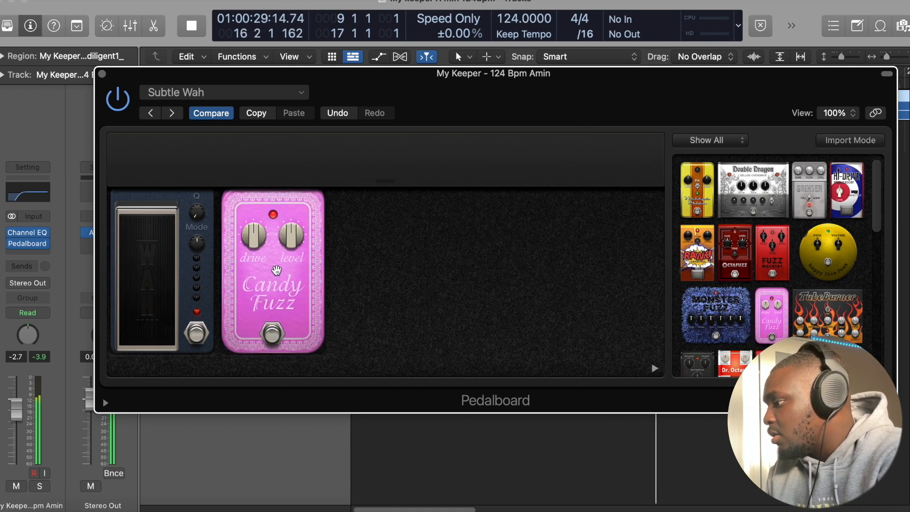
{"action": "key", "text": "BackSpace"}
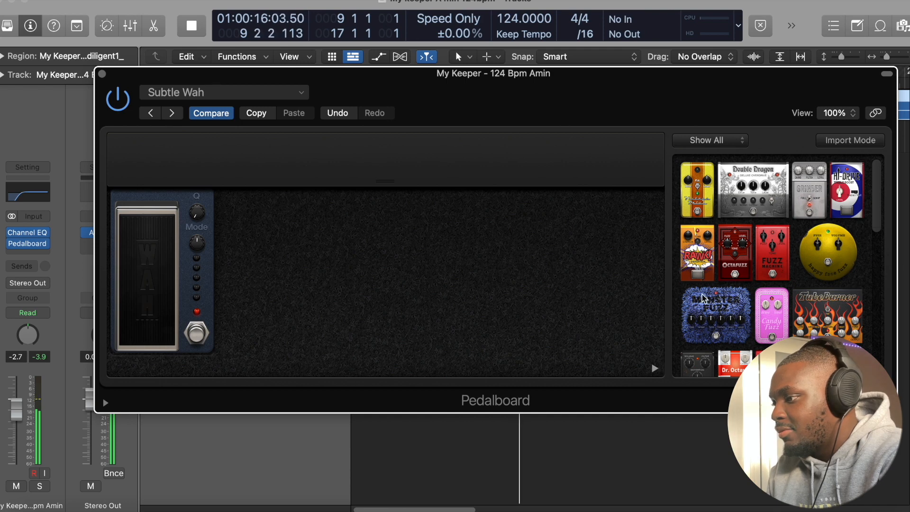
{"action": "scroll", "coordinate": [764, 306], "scroll_direction": "down", "scroll_amount": 5}
{"action": "scroll", "coordinate": [765, 292], "scroll_direction": "down", "scroll_amount": 5}
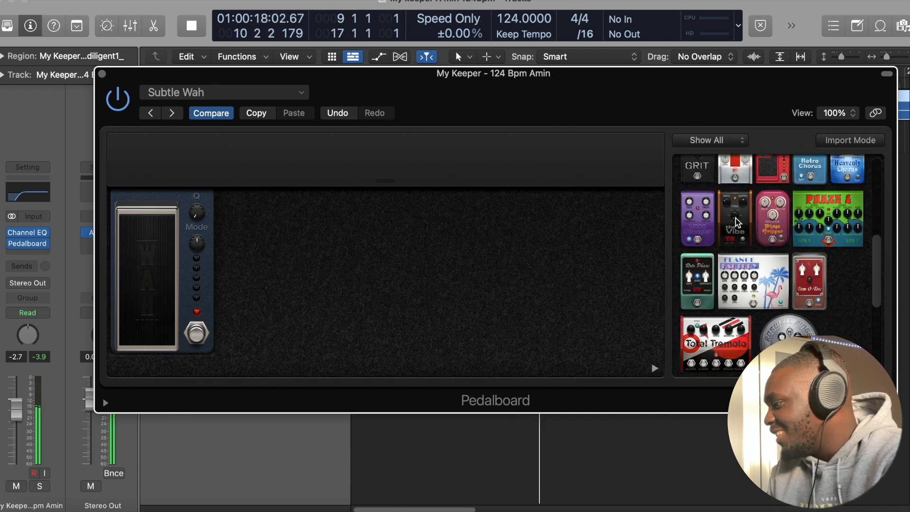
{"action": "scroll", "coordinate": [737, 224], "scroll_direction": "up", "scroll_amount": 3}
{"action": "scroll", "coordinate": [782, 221], "scroll_direction": "up", "scroll_amount": 2}
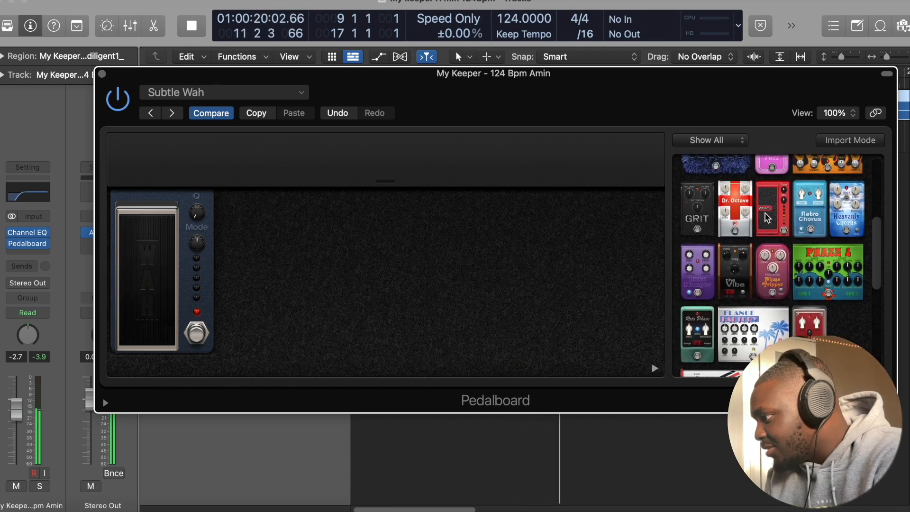
{"action": "left_click_drag", "start_coordinate": [840, 213], "coordinate": [299, 270]}
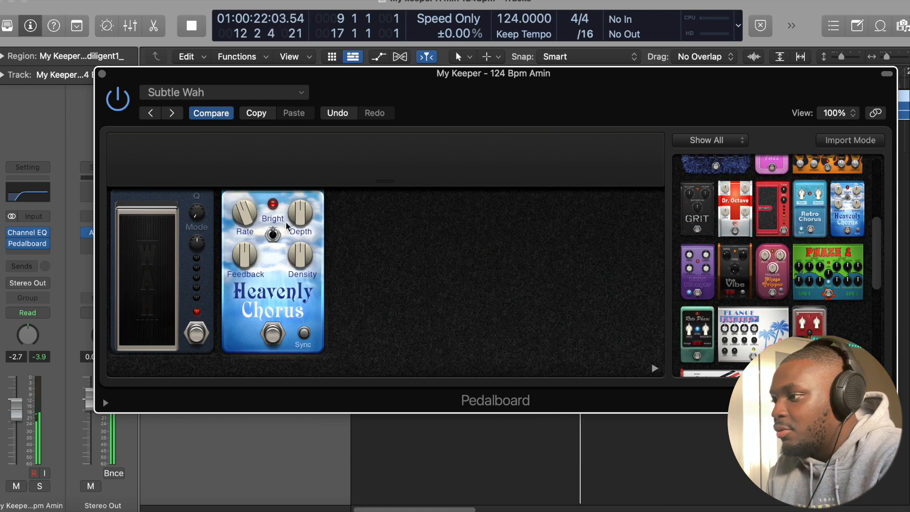
Step: Step through Vintage Wah and Vocal Wah to land on the 1980s Pop Chorus preset
{"action": "left_click", "coordinate": [172, 113]}
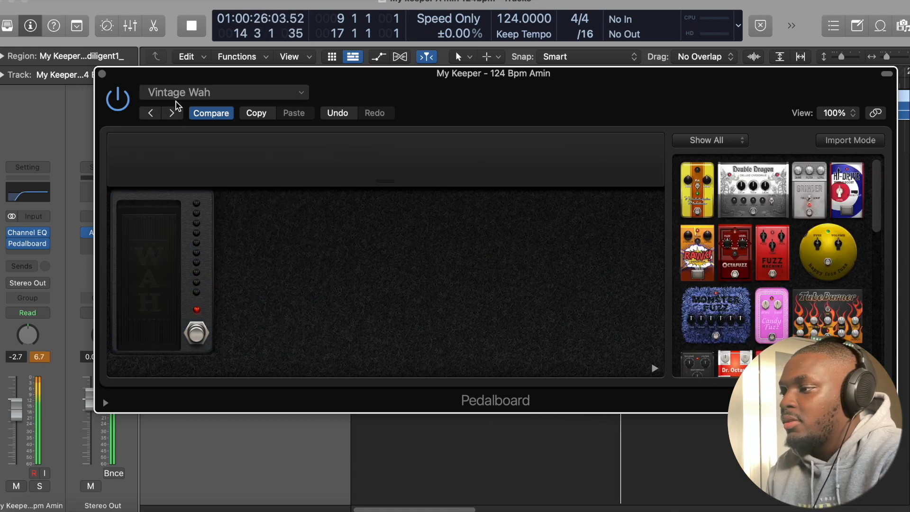
{"action": "left_click", "coordinate": [172, 113]}
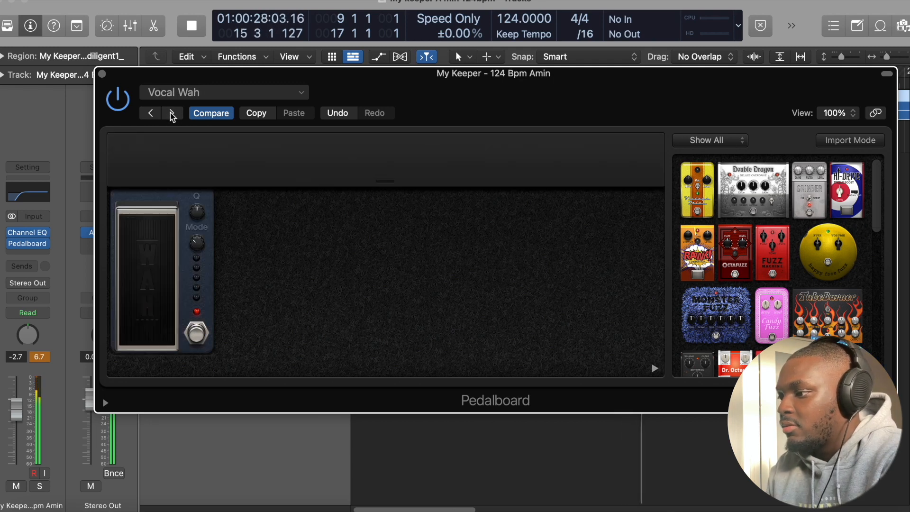
{"action": "left_click", "coordinate": [172, 114]}
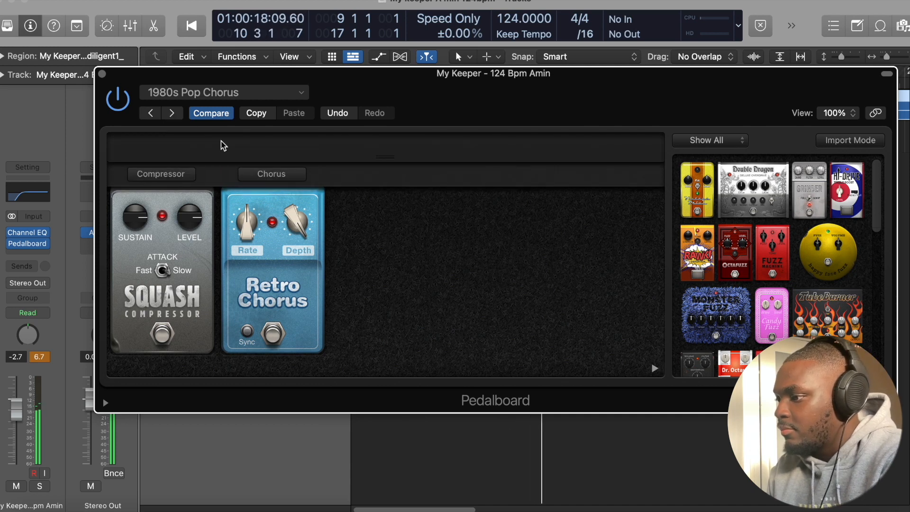
{"action": "left_click", "coordinate": [256, 93]}
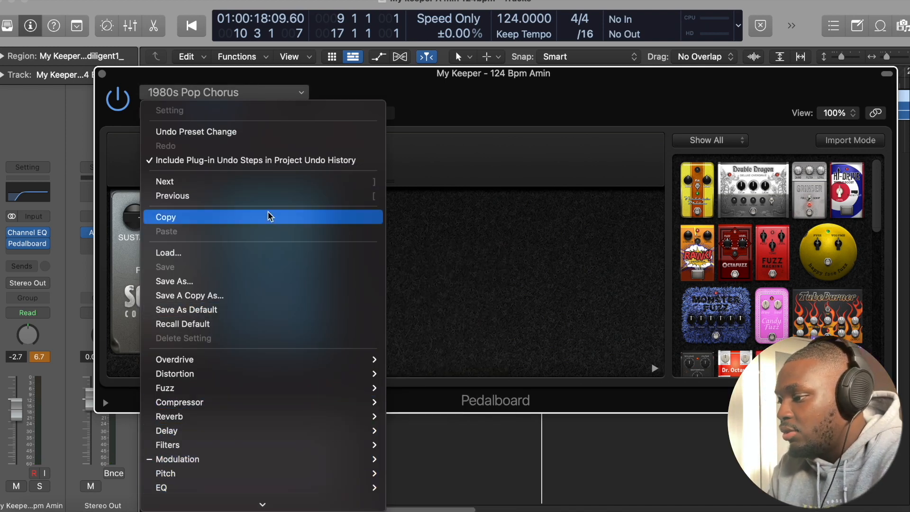
{"action": "left_click", "coordinate": [451, 106]}
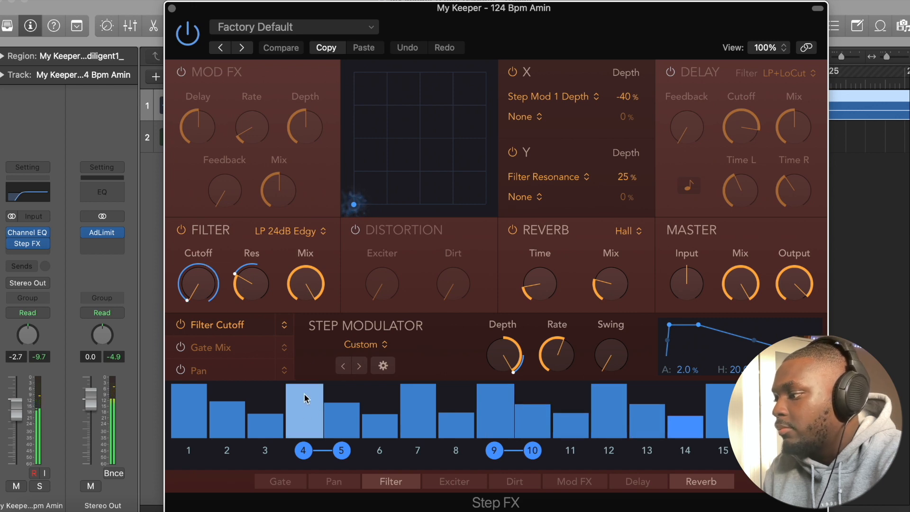
Step: Pull pattern step 4 near zero and enable distortion with Exciter raised and Dirt about 15%
{"action": "left_click_drag", "start_coordinate": [304, 411], "coordinate": [305, 437]}
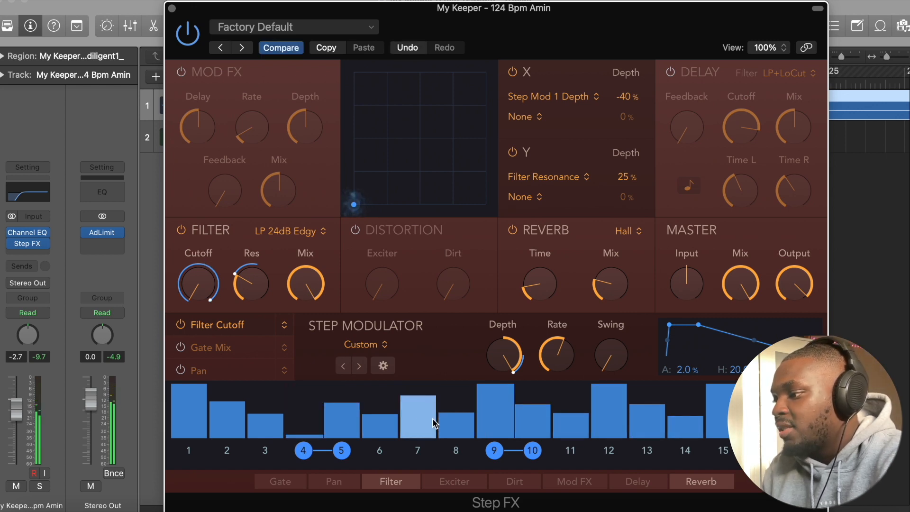
{"action": "left_click", "coordinate": [356, 231]}
{"action": "left_click_drag", "start_coordinate": [382, 284], "coordinate": [382, 270]}
{"action": "left_click_drag", "start_coordinate": [452, 285], "coordinate": [450, 274]}
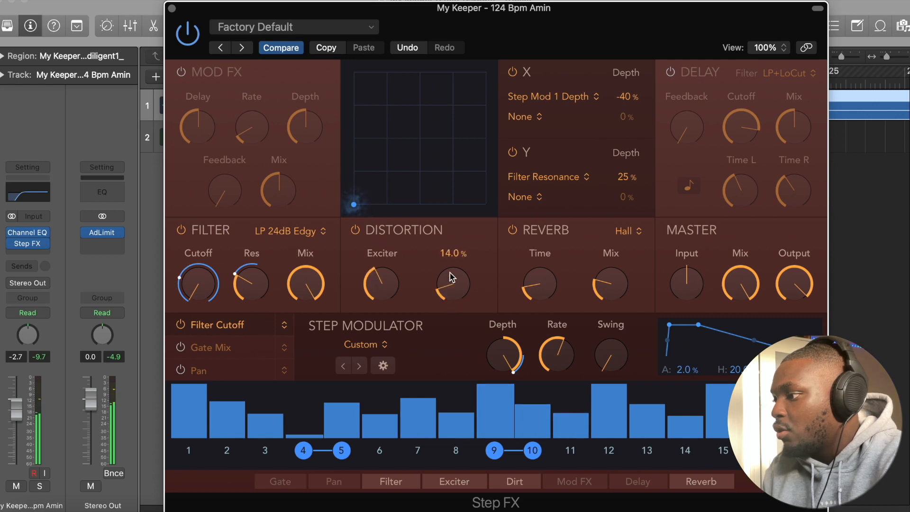
{"action": "mouse_move", "coordinate": [610, 283]}
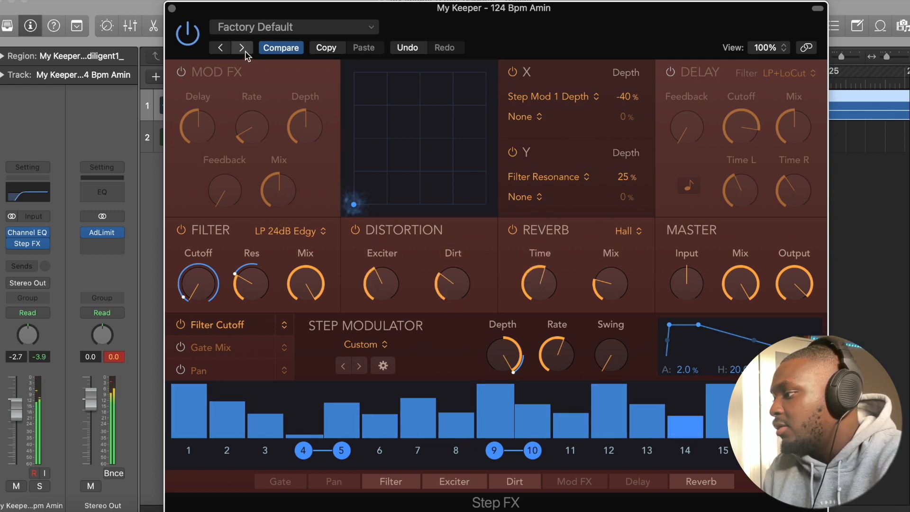
Step: Step through Brittle Spike and Broken Echoes to Bubbling Shimmer, mix about 73% and XY pushed to max
{"action": "left_click", "coordinate": [243, 47]}
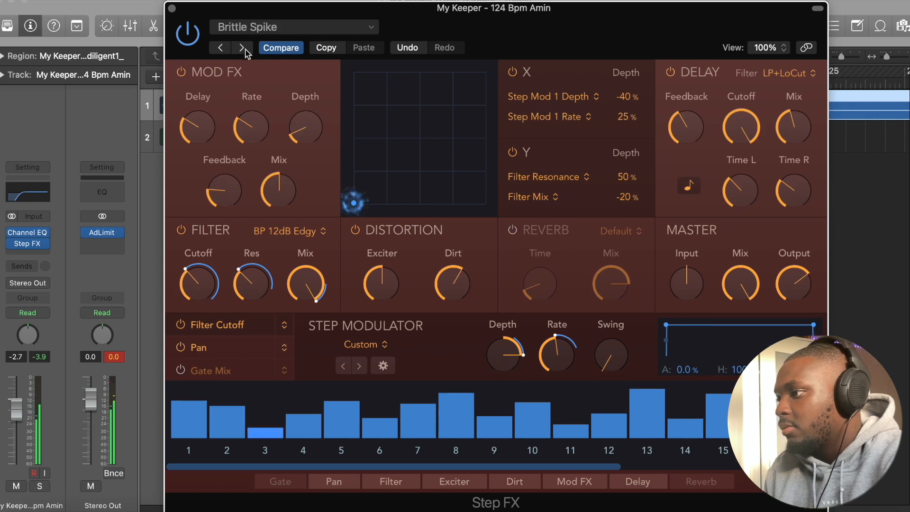
{"action": "left_click", "coordinate": [244, 49]}
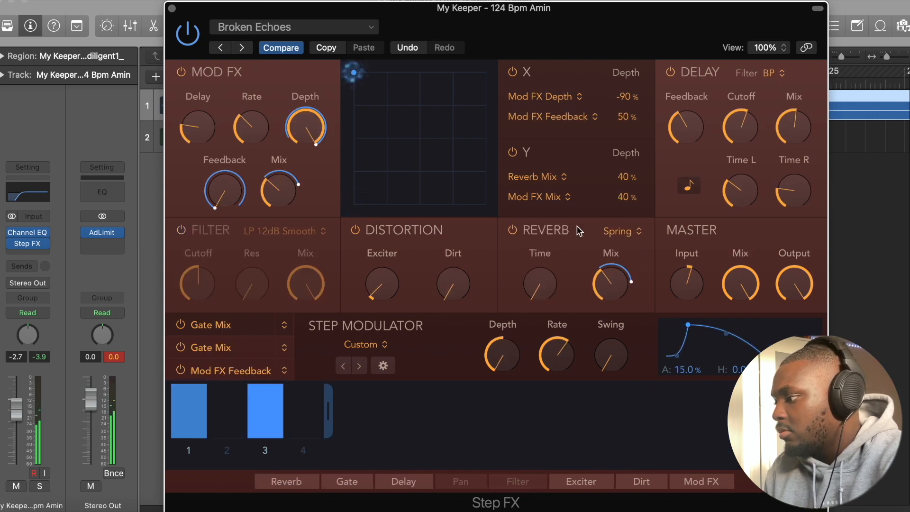
{"action": "left_click", "coordinate": [244, 49]}
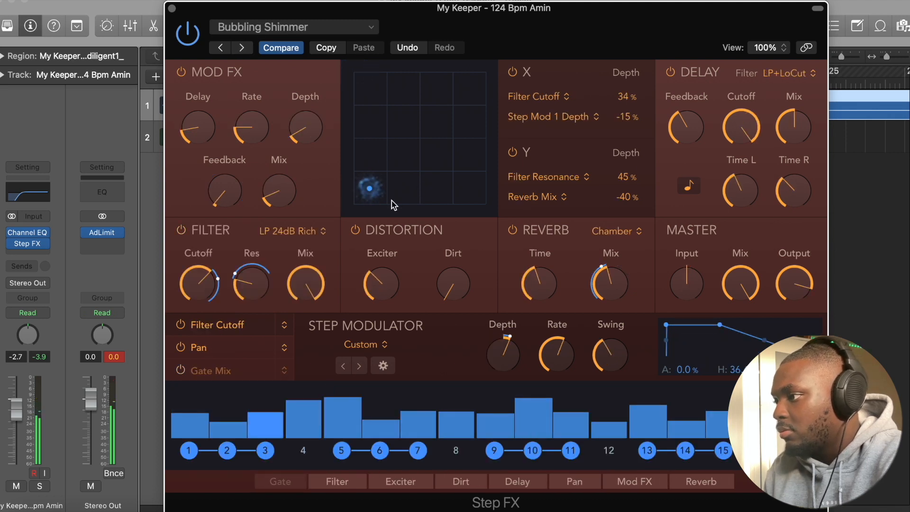
{"action": "mouse_move", "coordinate": [741, 283]}
{"action": "left_click_drag", "start_coordinate": [740, 286], "coordinate": [735, 321]}
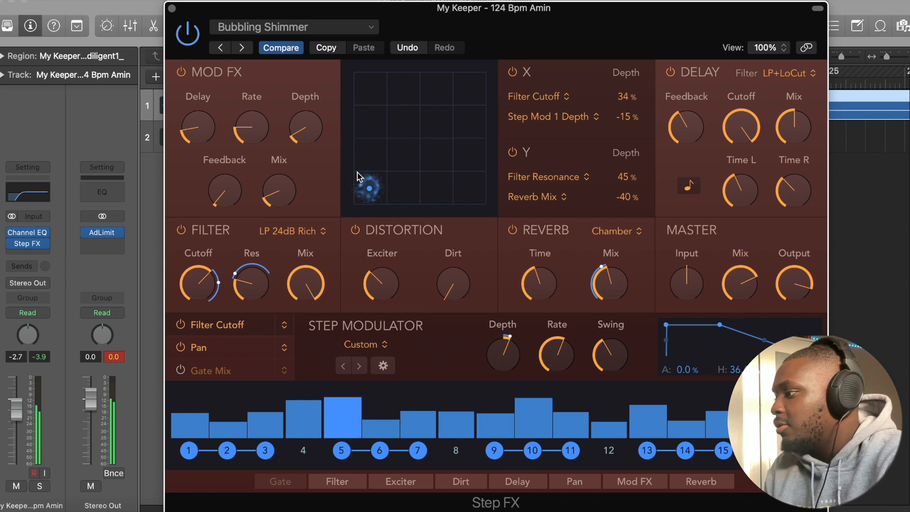
{"action": "mouse_move", "coordinate": [370, 187]}
{"action": "left_mouse_down"}
{"action": "mouse_move", "coordinate": [435, 125]}
{"action": "mouse_move", "coordinate": [370, 66]}
{"action": "mouse_move", "coordinate": [340, 205]}
{"action": "left_mouse_up"}
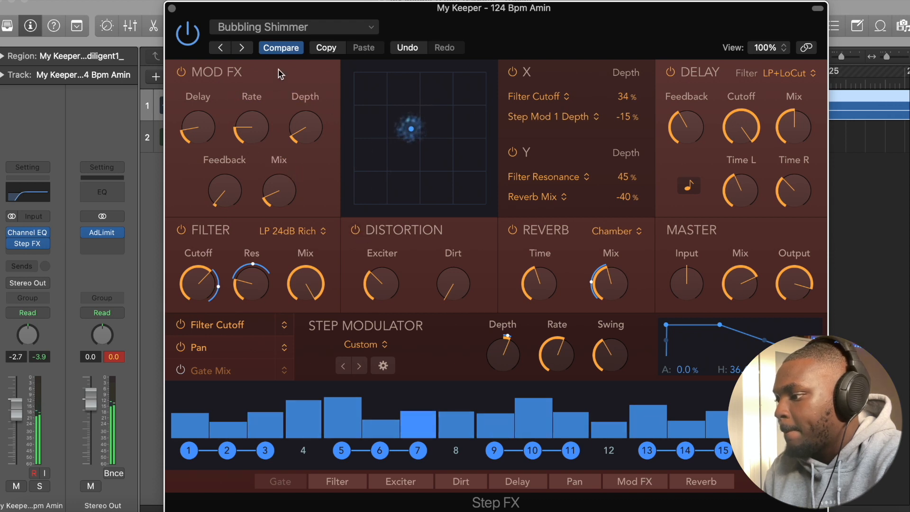
Step: Step on through Chaos Spring and Chrome Zippers to Deep Dub with master mix about 38%
{"action": "left_click", "coordinate": [242, 48]}
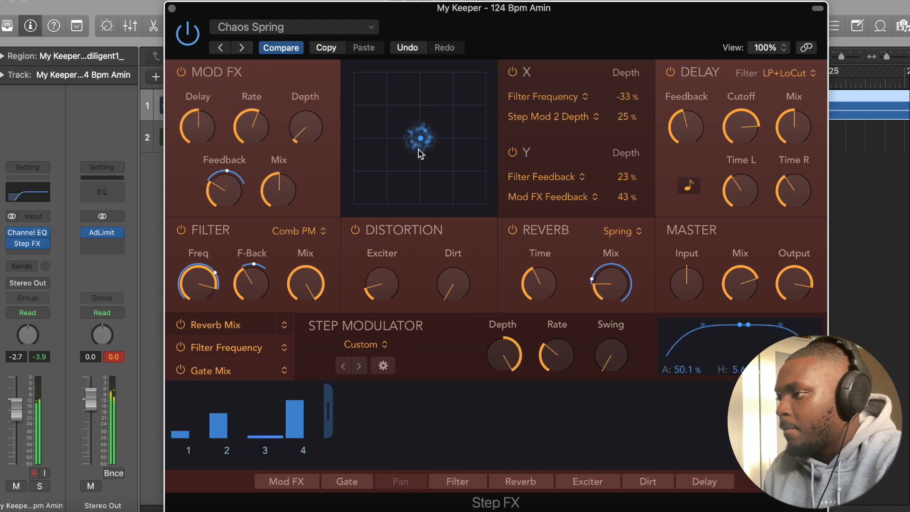
{"action": "mouse_move", "coordinate": [420, 139]}
{"action": "left_mouse_down"}
{"action": "mouse_move", "coordinate": [358, 207]}
{"action": "mouse_move", "coordinate": [487, 71]}
{"action": "left_mouse_up"}
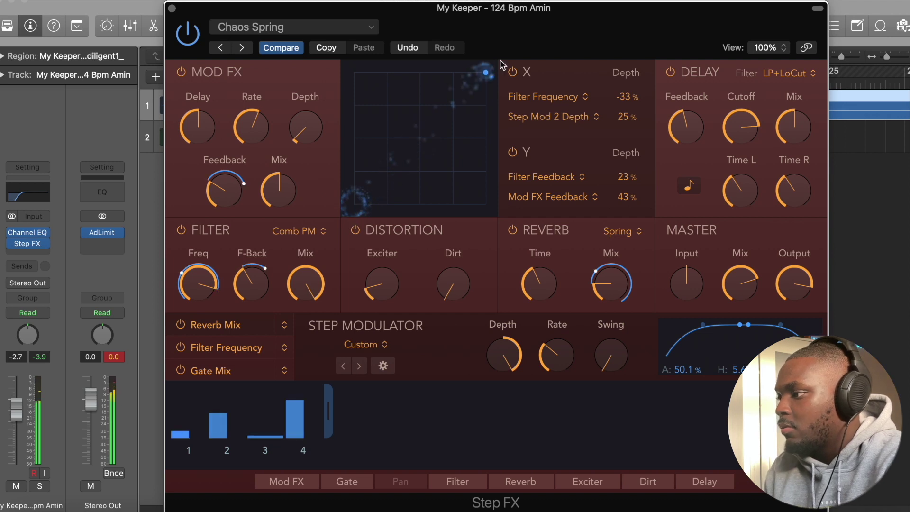
{"action": "left_click", "coordinate": [242, 48]}
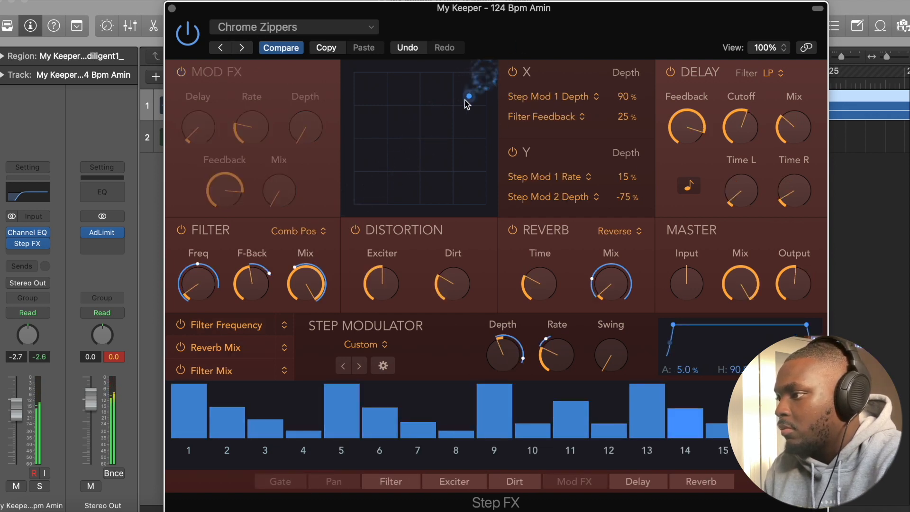
{"action": "left_click", "coordinate": [220, 48]}
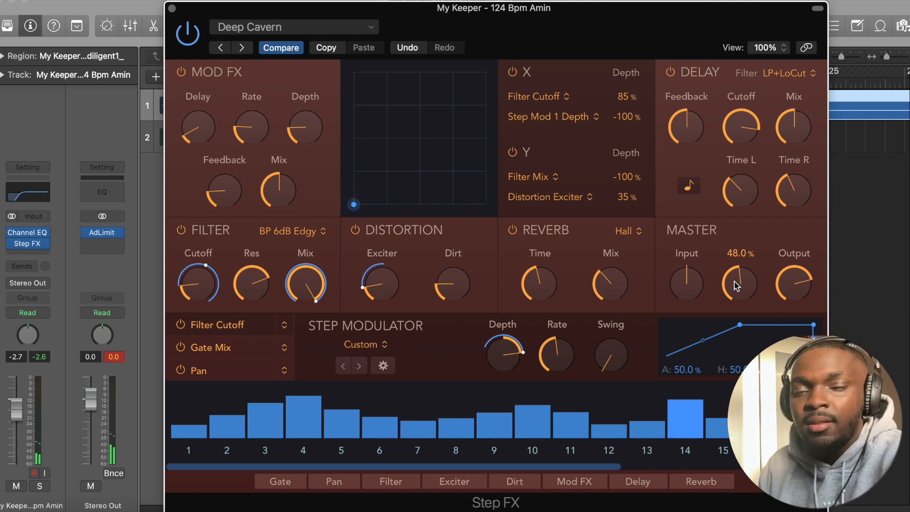
{"action": "left_click", "coordinate": [242, 48]}
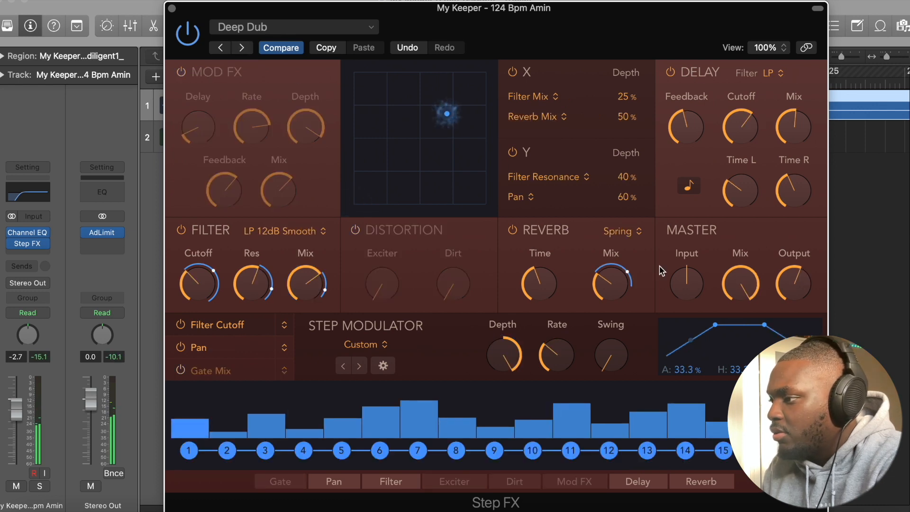
{"action": "left_click_drag", "start_coordinate": [738, 347], "coordinate": [738, 377]}
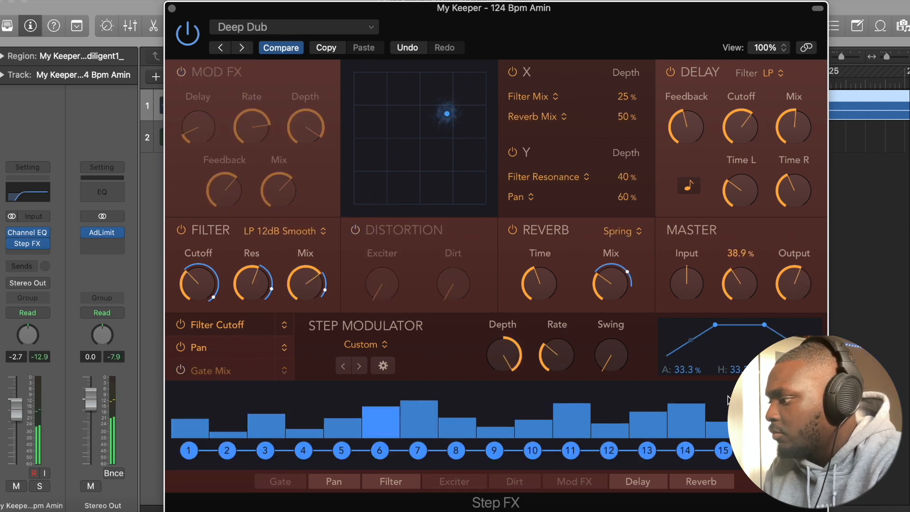
{"action": "left_click", "coordinate": [371, 27]}
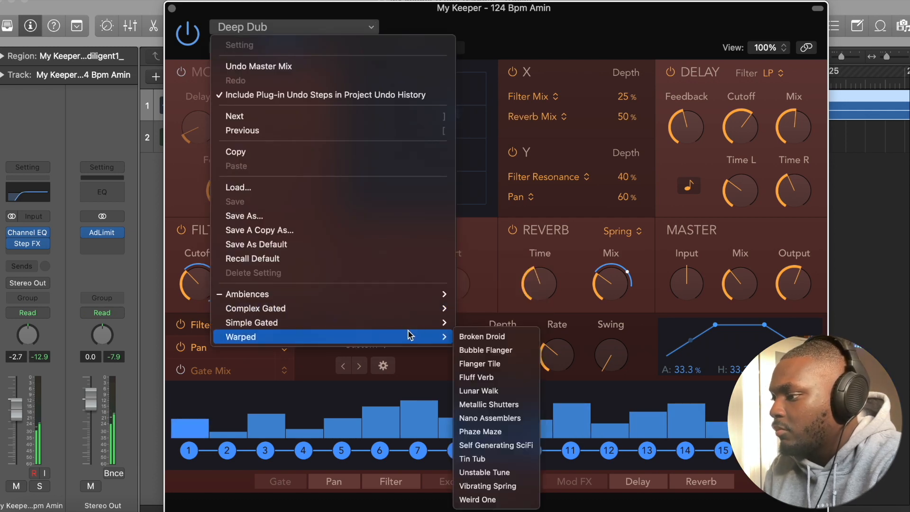
Step: Load Skipper, step to Skipping Gate, then settle on the Liquid Metal ambience preset
{"action": "mouse_move", "coordinate": [252, 322]}
{"action": "left_click", "coordinate": [493, 370]}
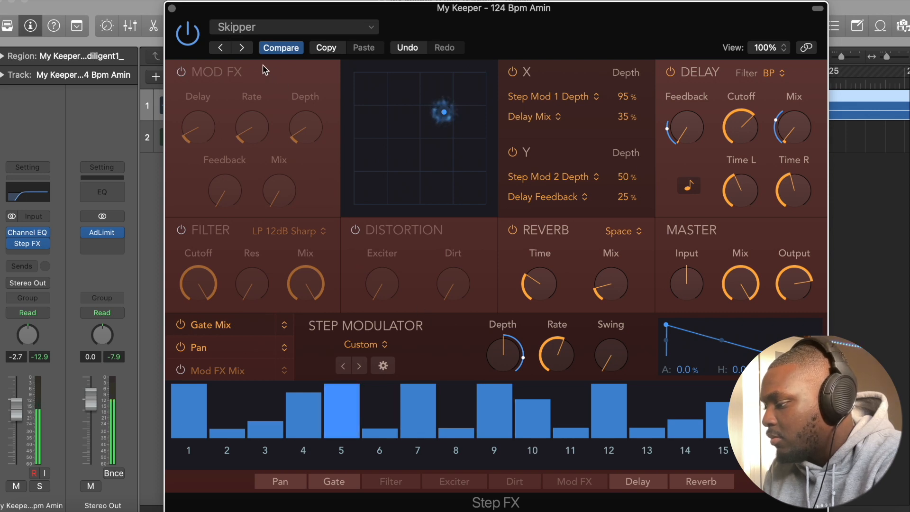
{"action": "left_click", "coordinate": [242, 47]}
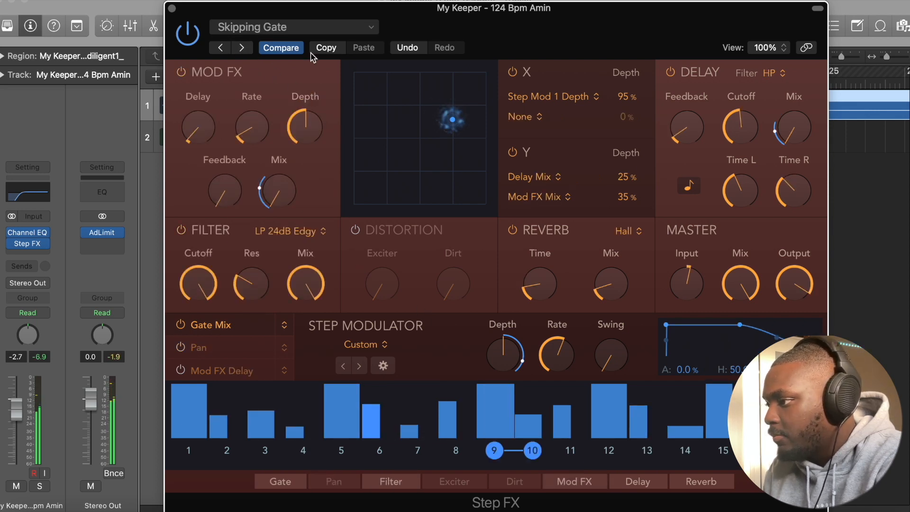
{"action": "left_click", "coordinate": [369, 27]}
{"action": "mouse_move", "coordinate": [328, 294]}
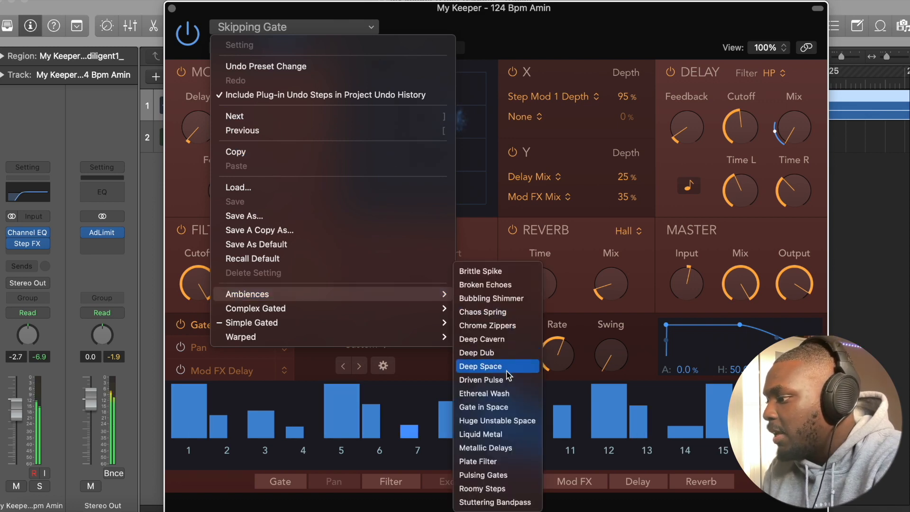
{"action": "left_click", "coordinate": [480, 434]}
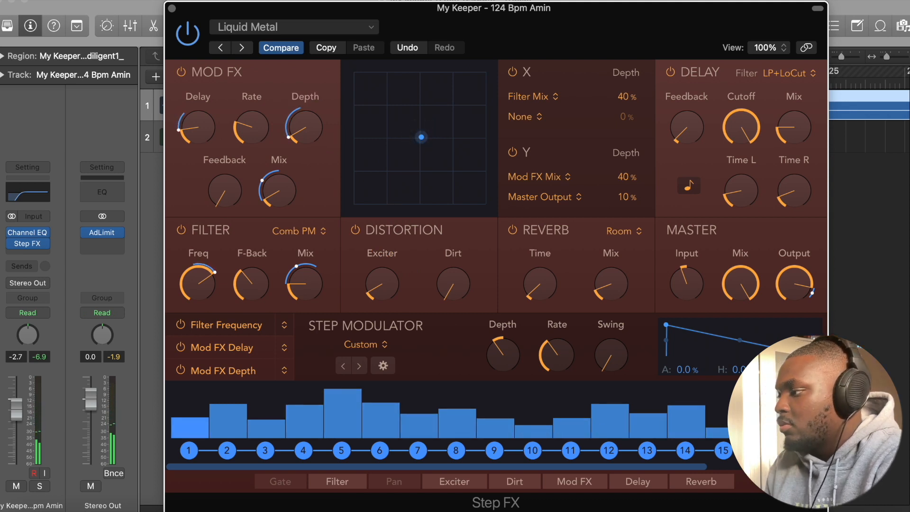
{"action": "left_click", "coordinate": [370, 28]}
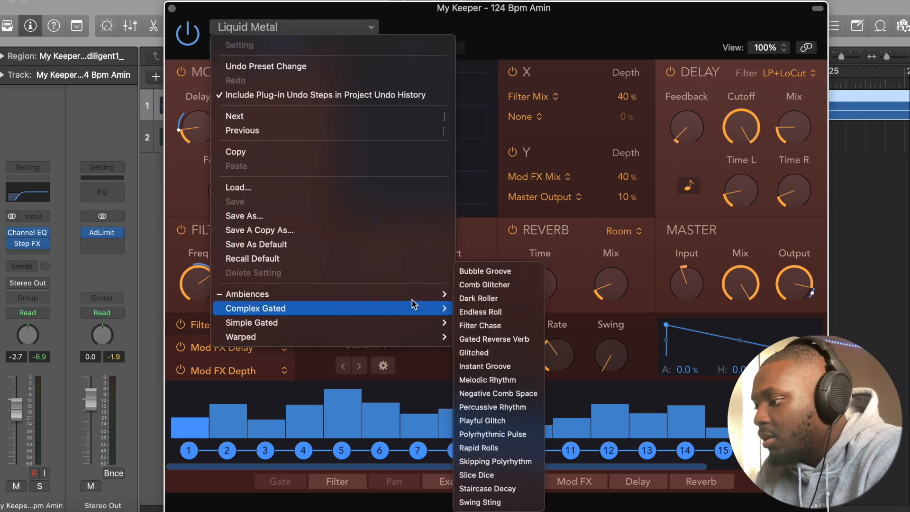
Step: Close Step FX and put Phat FX on the Drum Bus
{"action": "left_click", "coordinate": [172, 12]}
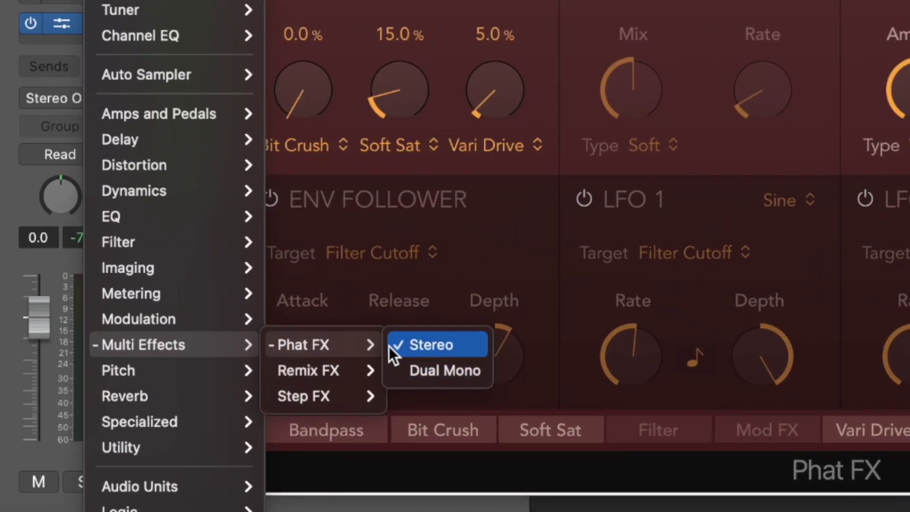
{"action": "left_click", "coordinate": [427, 345]}
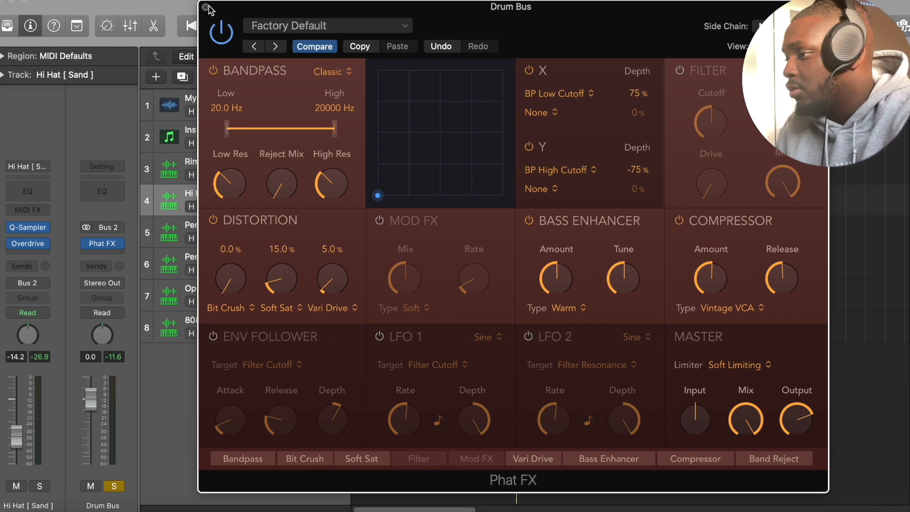
{"action": "left_click", "coordinate": [209, 8]}
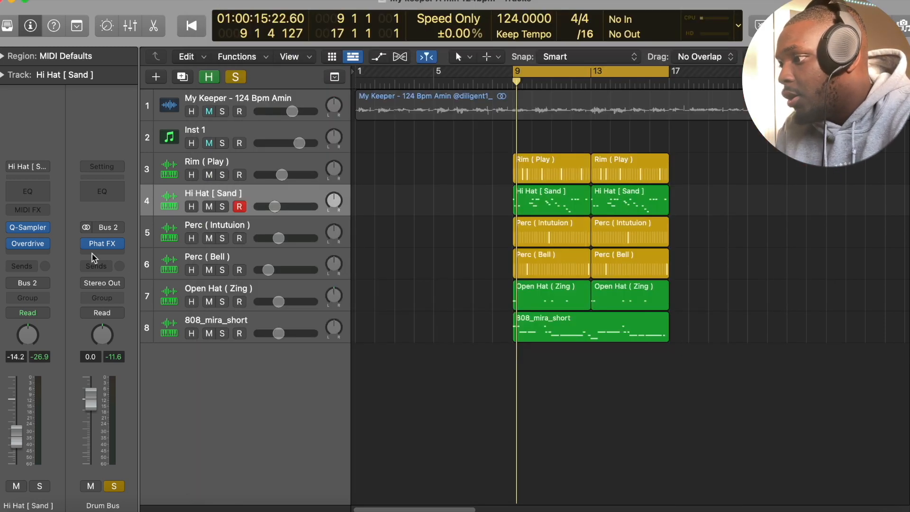
Step: Solo the drum tracks from Rim through the 808 and play them back
{"action": "left_click_drag", "start_coordinate": [222, 206], "coordinate": [223, 334]}
{"action": "left_click", "coordinate": [220, 175]}
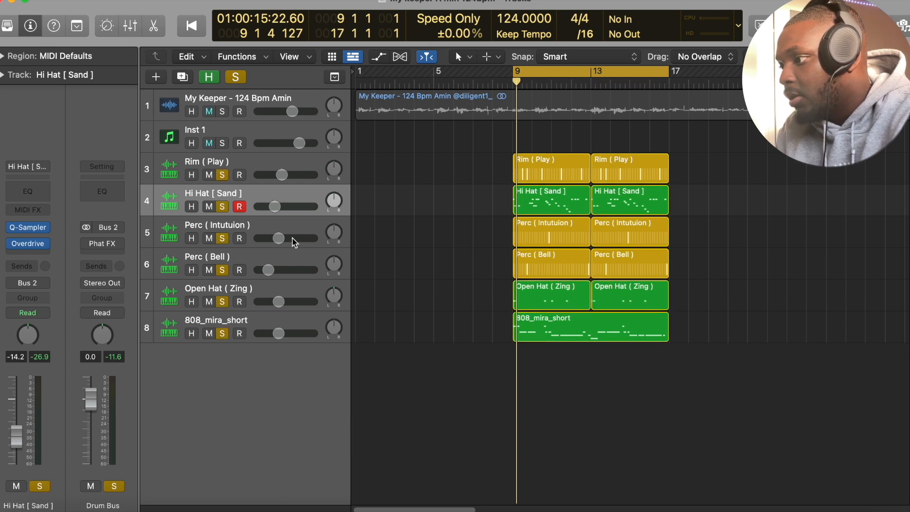
{"action": "key", "text": "space"}
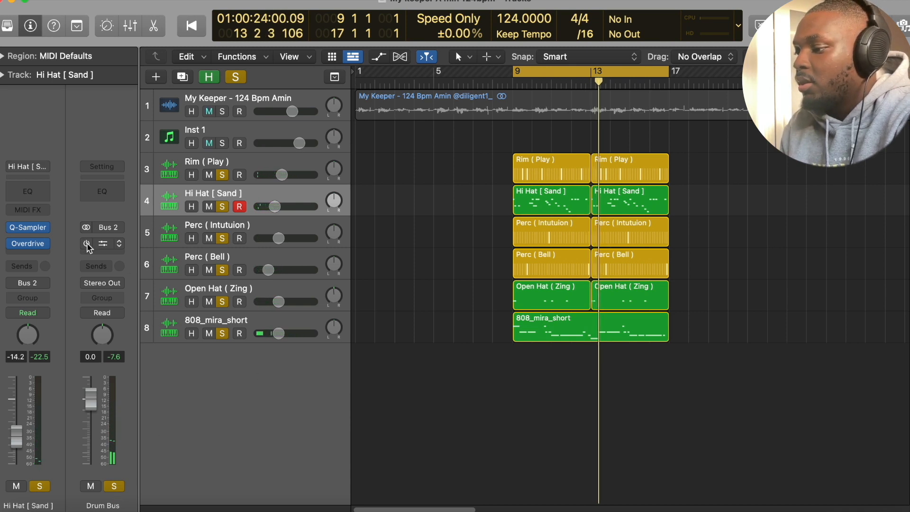
Step: Switch off bandpass, distortion, bass enhancer and compressor, keeping the limiter on Soft Limiting
{"action": "left_click", "coordinate": [103, 245]}
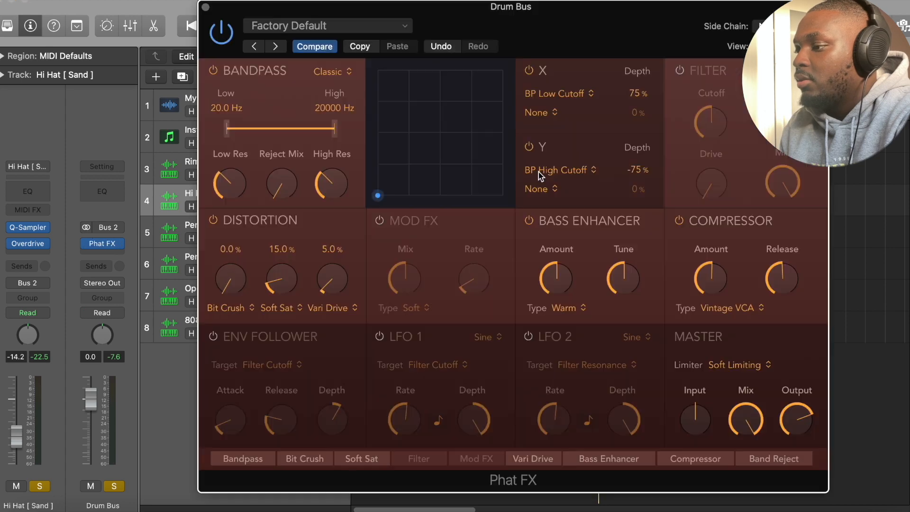
{"action": "left_click", "coordinate": [327, 26]}
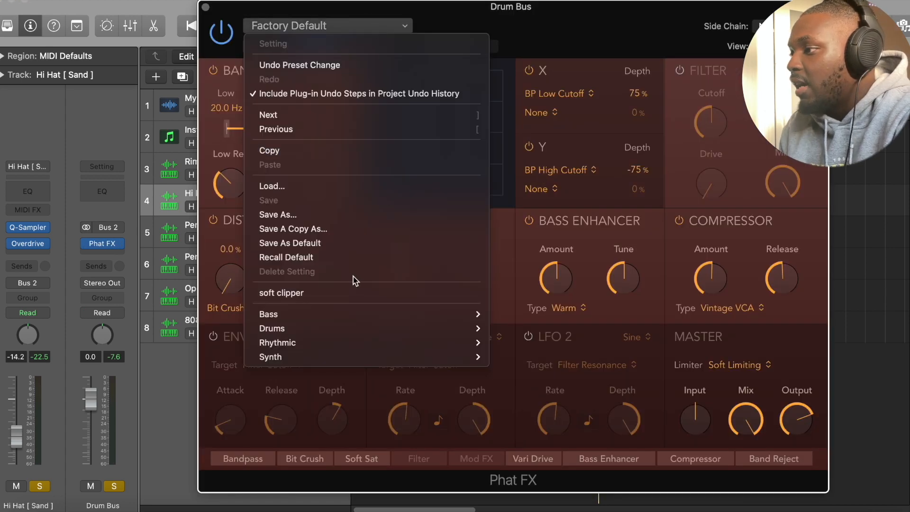
{"action": "left_click", "coordinate": [597, 53]}
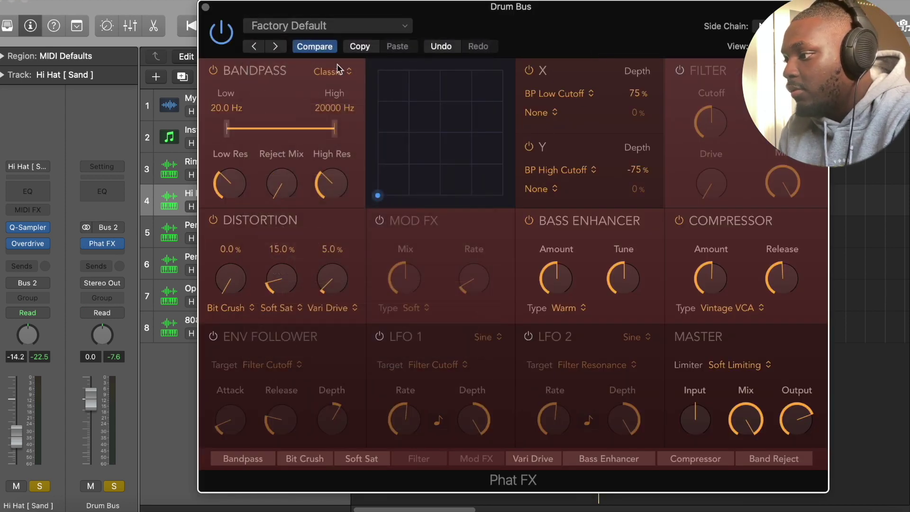
{"action": "left_click", "coordinate": [214, 71]}
{"action": "left_click", "coordinate": [214, 220]}
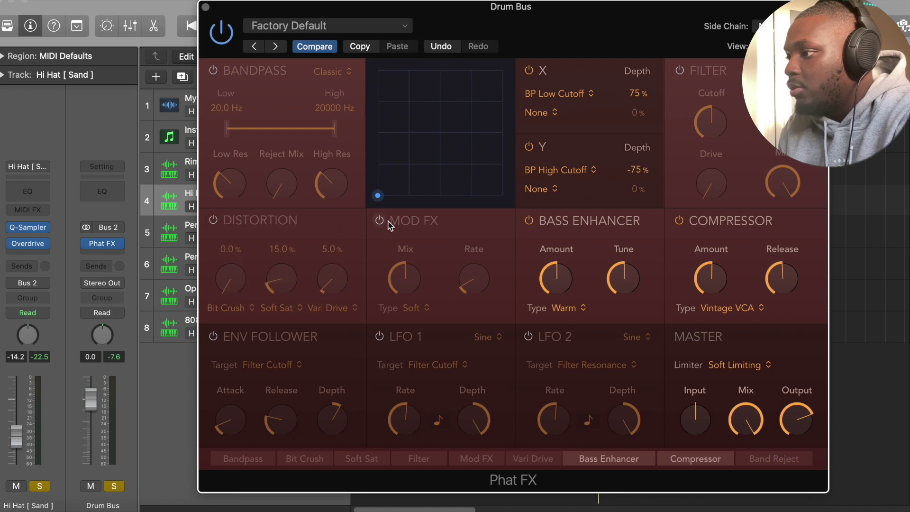
{"action": "left_click", "coordinate": [530, 221]}
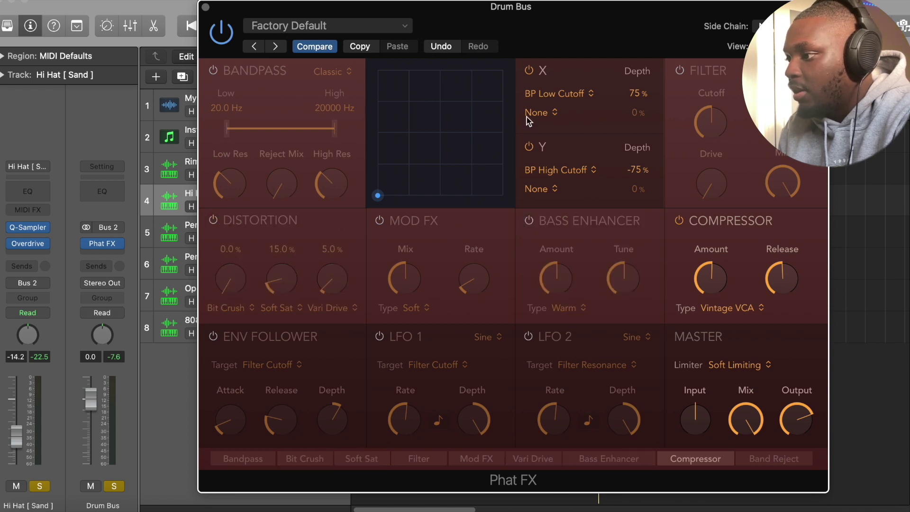
{"action": "left_click", "coordinate": [682, 224]}
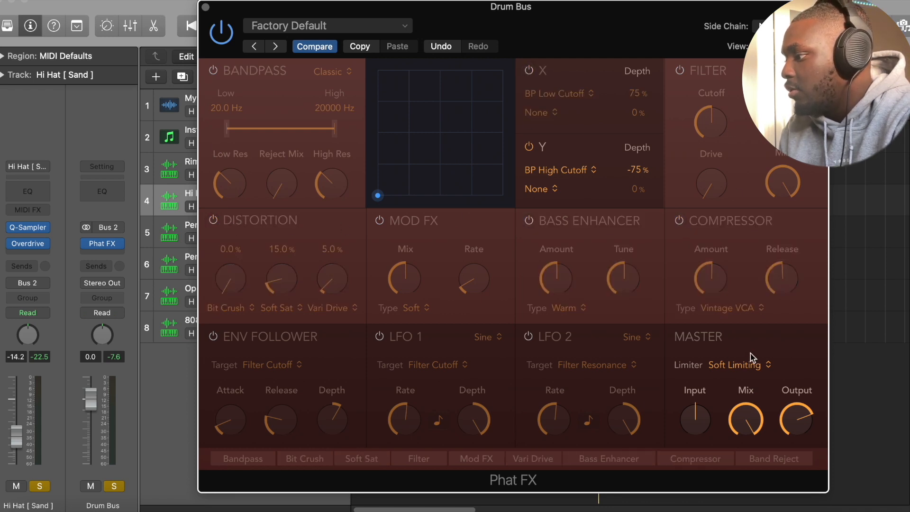
{"action": "left_click", "coordinate": [768, 366]}
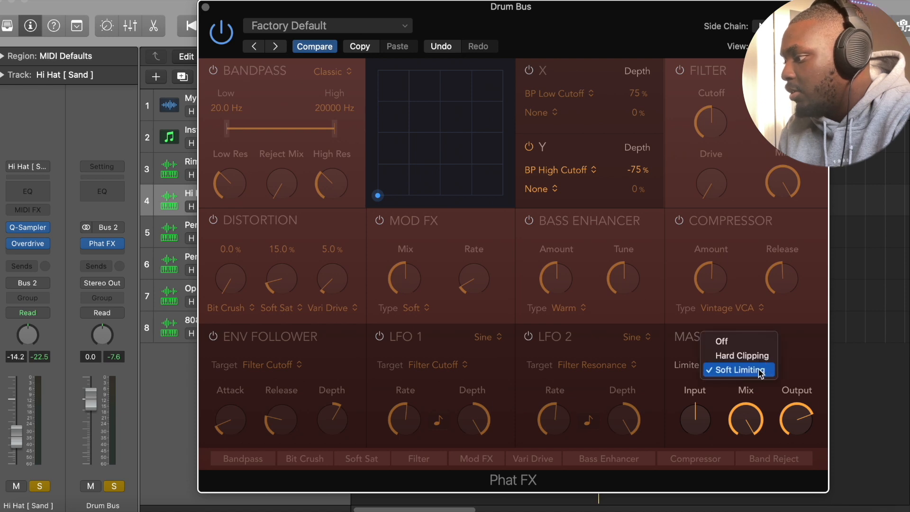
{"action": "left_click", "coordinate": [807, 377]}
Step: Load the soft clipper preset on the Drum Bus Phat FX
{"action": "left_click", "coordinate": [406, 28]}
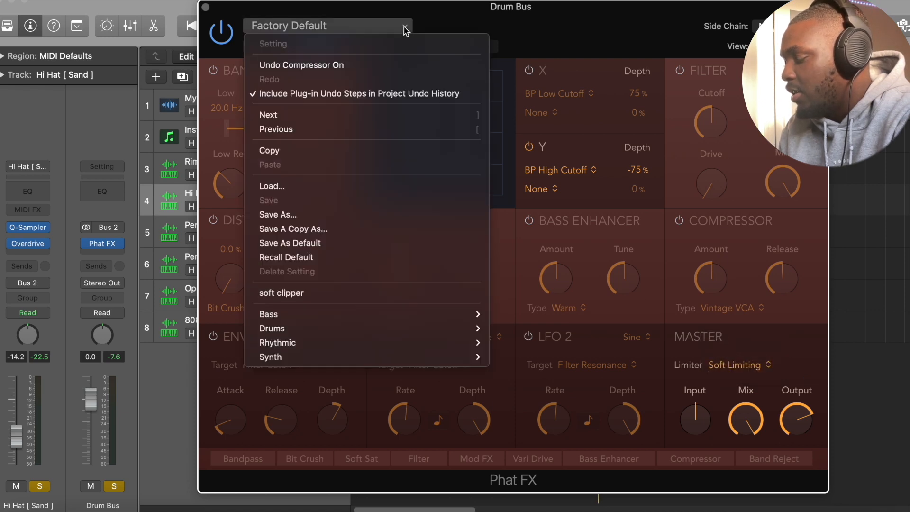
{"action": "left_click", "coordinate": [320, 293]}
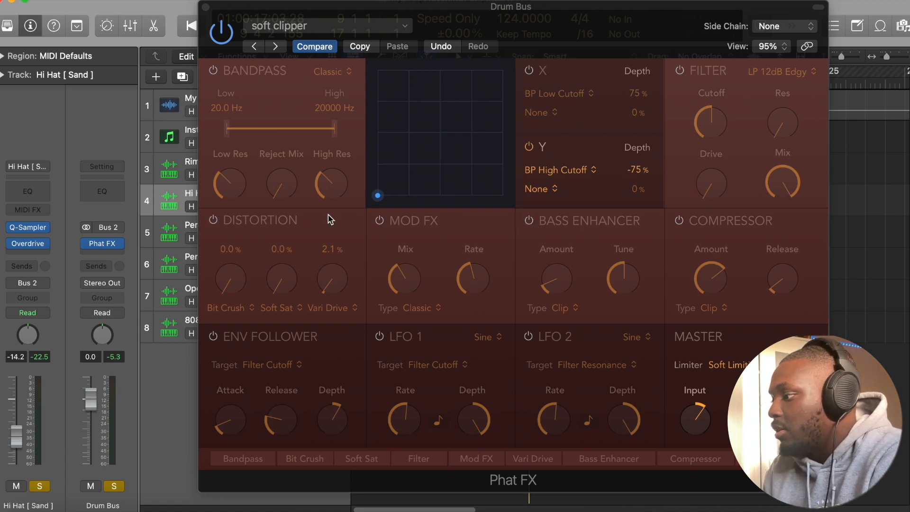
Step: Re-enable distortion, bass enhancer in Warm mode, and the bandpass stage
{"action": "left_click", "coordinate": [214, 221]}
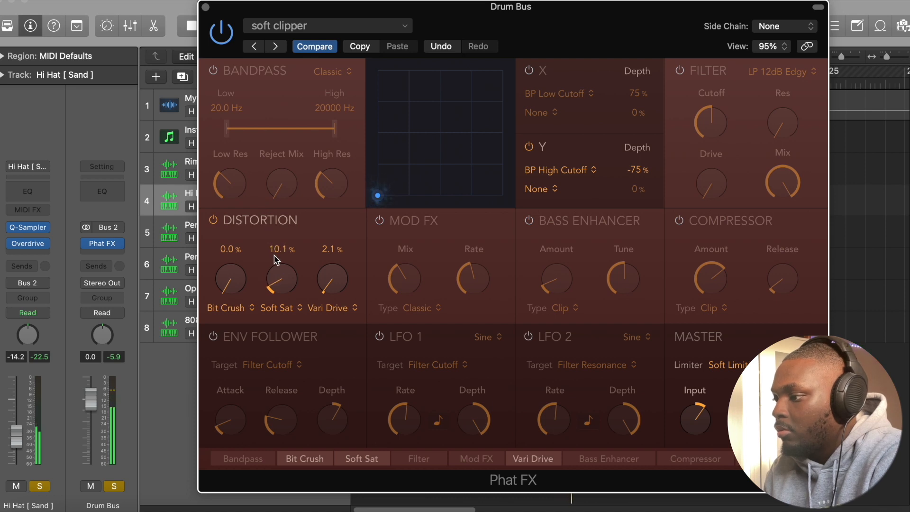
{"action": "left_click", "coordinate": [530, 221]}
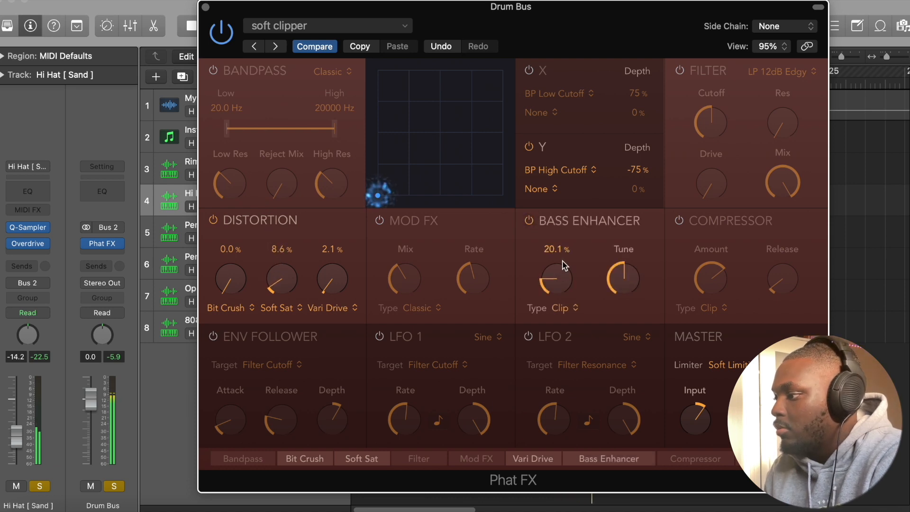
{"action": "left_click", "coordinate": [562, 308]}
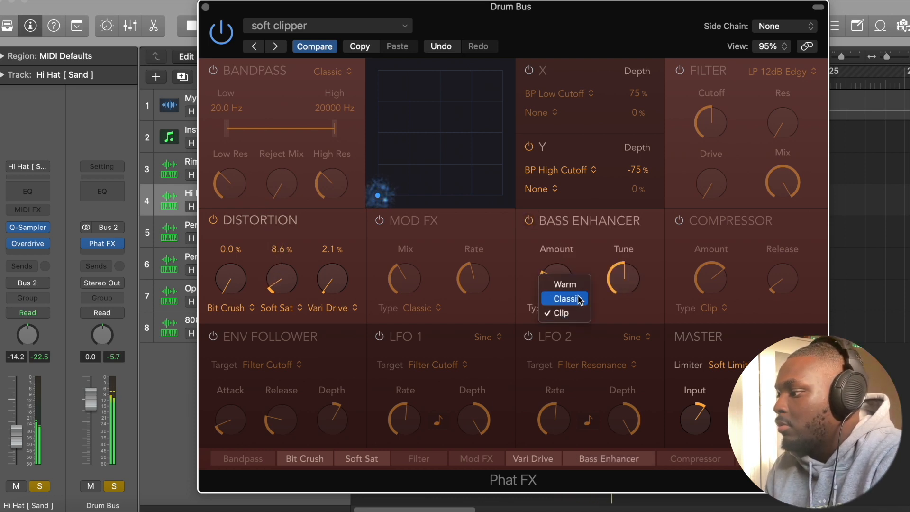
{"action": "left_click", "coordinate": [564, 285]}
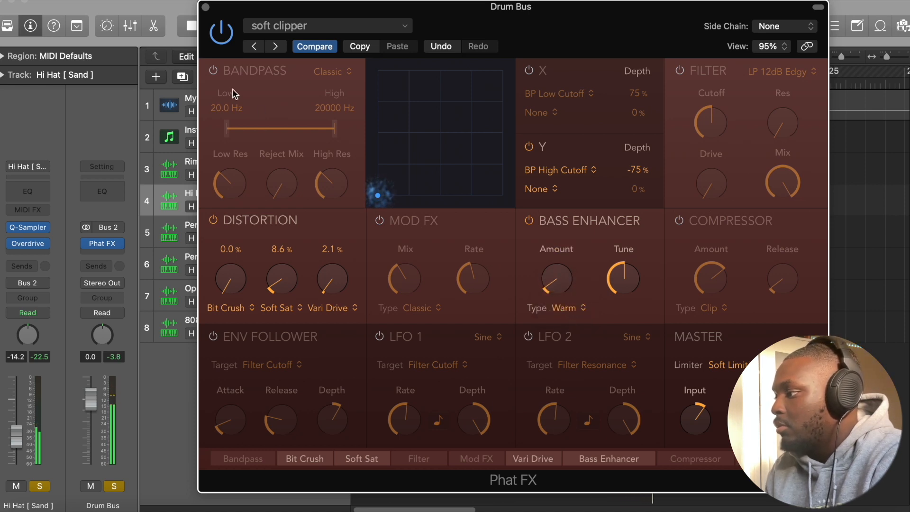
{"action": "left_click", "coordinate": [214, 71]}
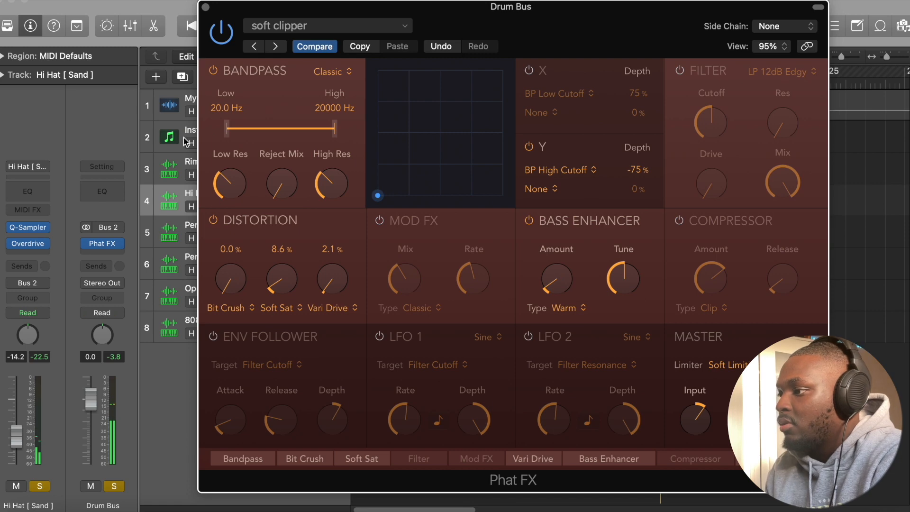
Step: Turn off X modulation, sweep XY to top-right, and toggle bandpass off with distortion back on
{"action": "left_click_drag", "start_coordinate": [431, 15], "coordinate": [540, 31]}
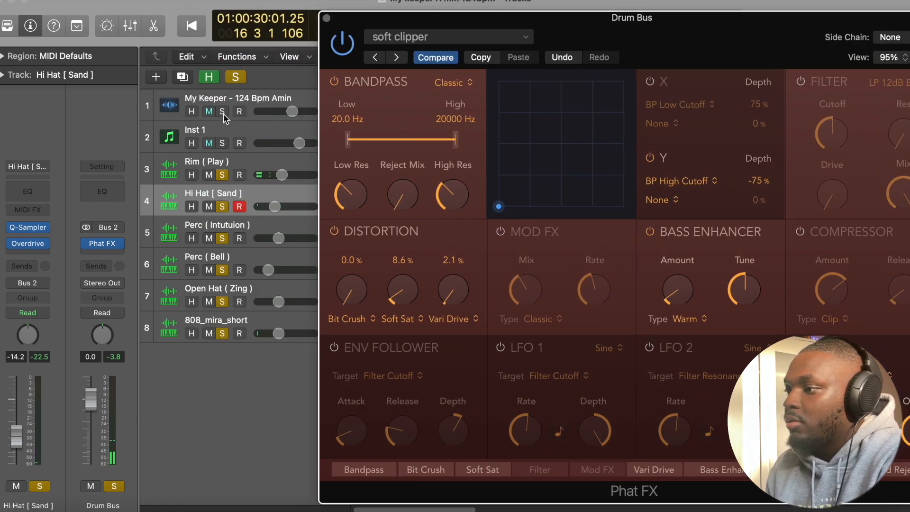
{"action": "left_click_drag", "start_coordinate": [619, 29], "coordinate": [378, 19]}
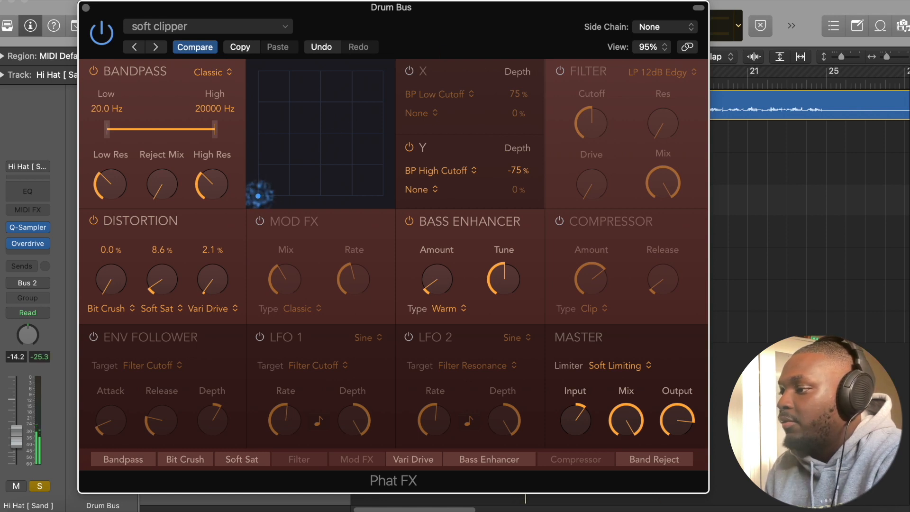
{"action": "left_click", "coordinate": [409, 71]}
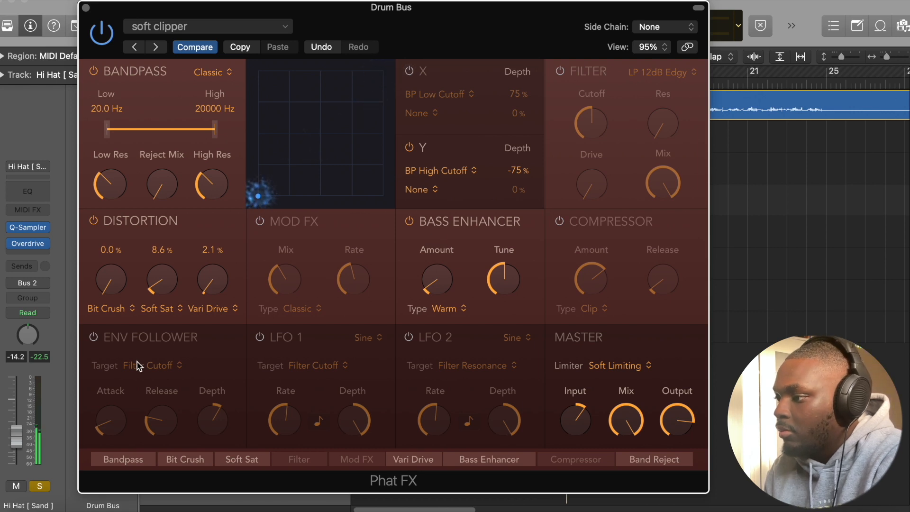
{"action": "left_click_drag", "start_coordinate": [258, 196], "coordinate": [383, 72]}
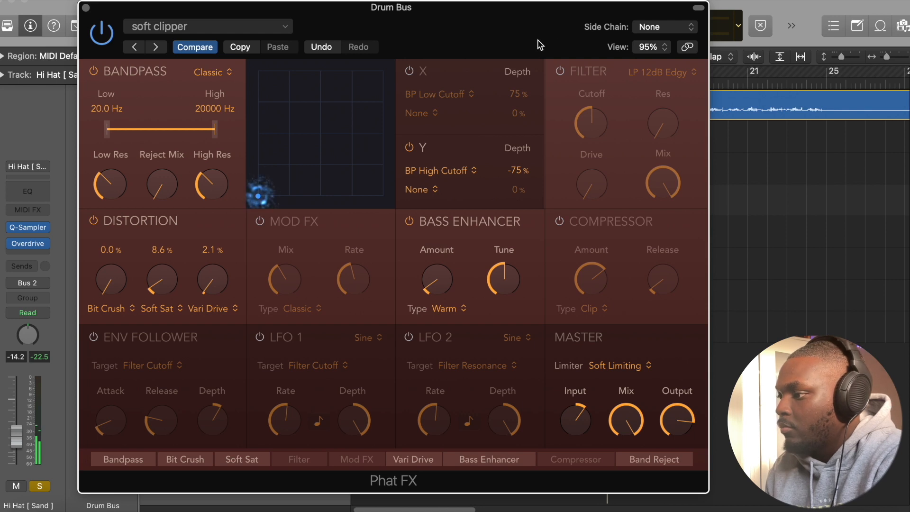
{"action": "left_click_drag", "start_coordinate": [537, 44], "coordinate": [651, 34]}
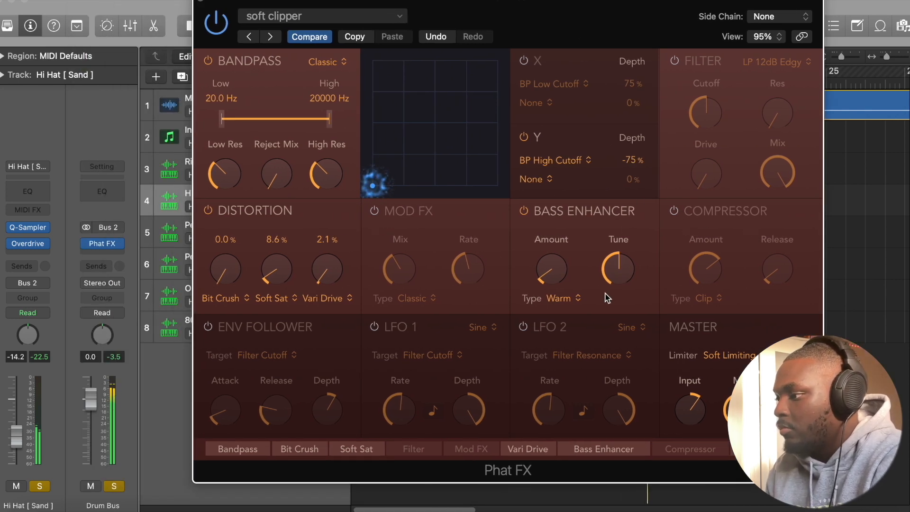
{"action": "left_click", "coordinate": [209, 62]}
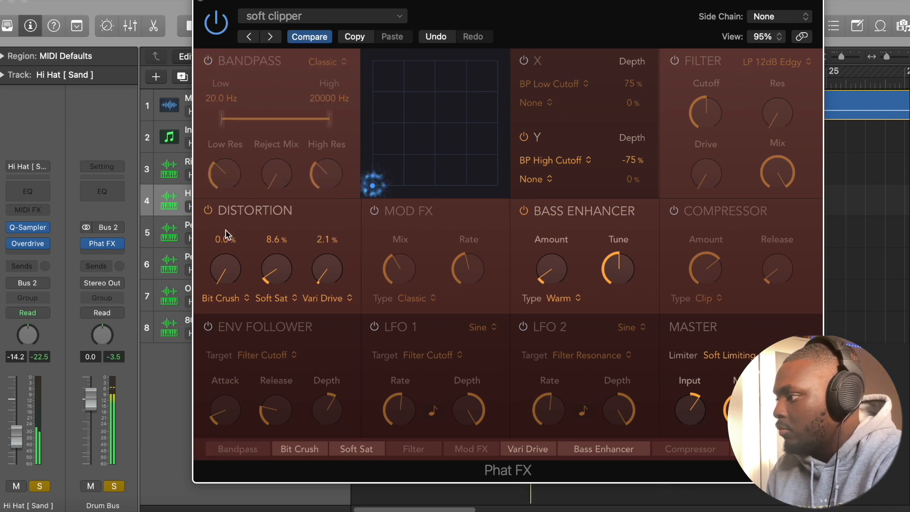
{"action": "left_click", "coordinate": [209, 211]}
{"action": "left_click", "coordinate": [208, 212]}
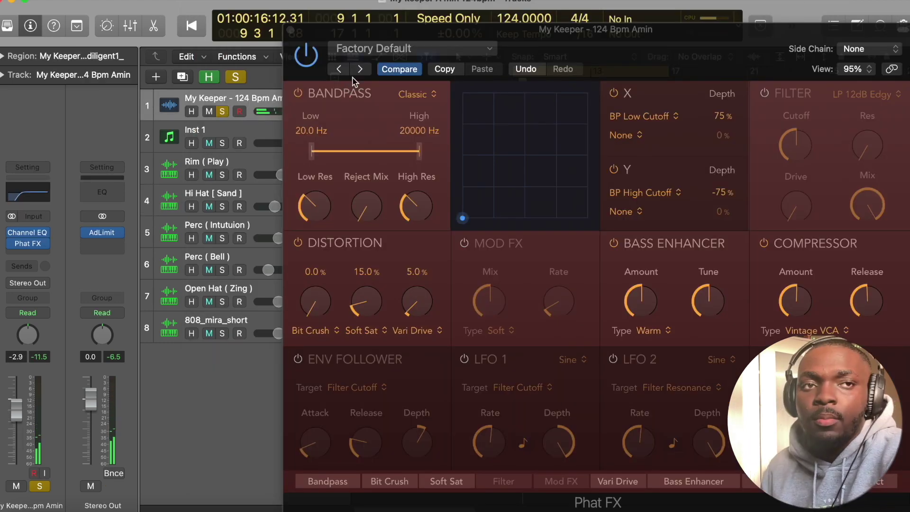
Step: Load Comb Jam during playback and step through Dark Rhythm to Distorted Rhythm and beyond
{"action": "left_click", "coordinate": [434, 48]}
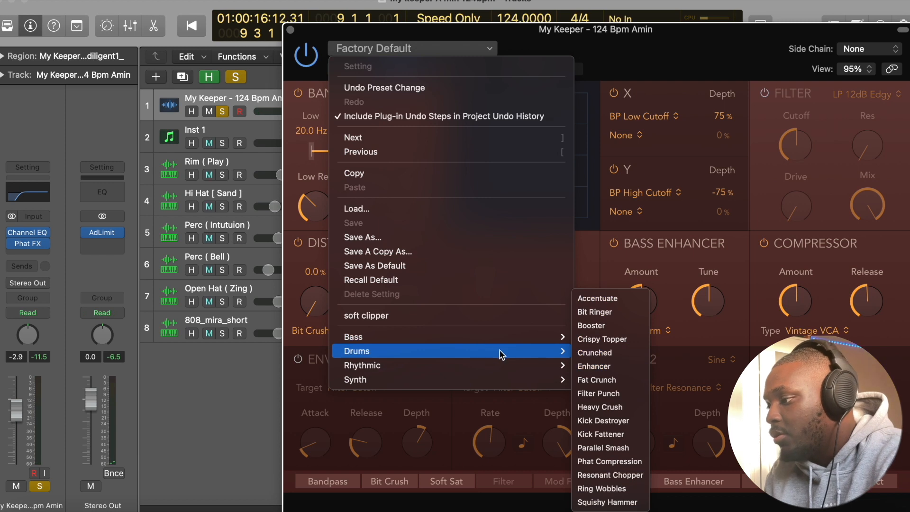
{"action": "mouse_move", "coordinate": [362, 366]}
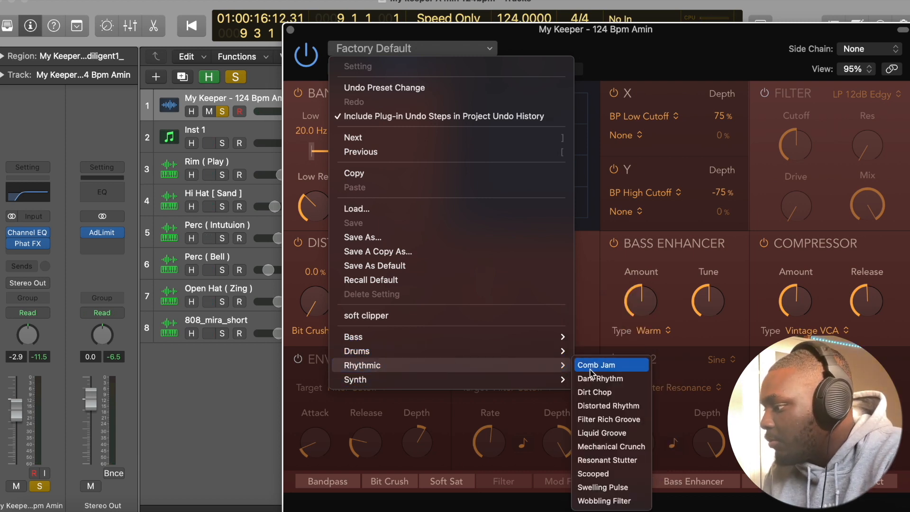
{"action": "left_click", "coordinate": [596, 366]}
{"action": "key", "text": "space"}
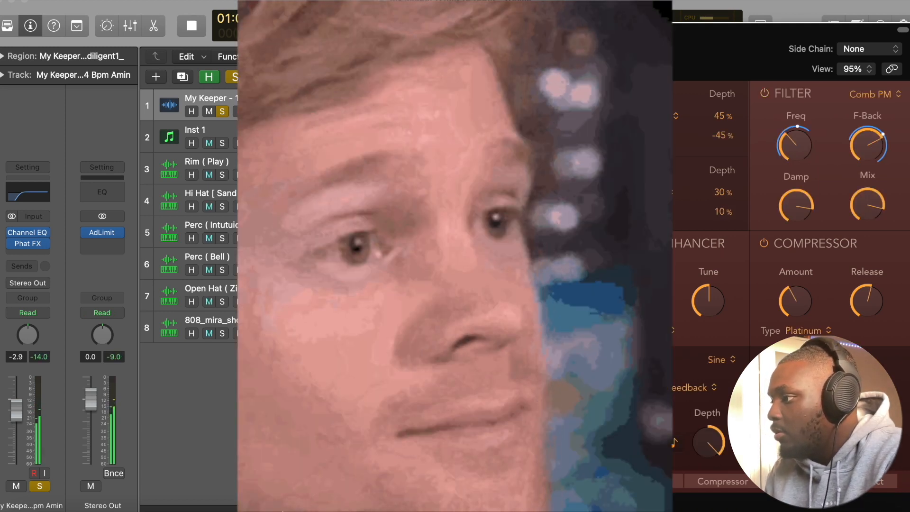
{"action": "left_click", "coordinate": [360, 69]}
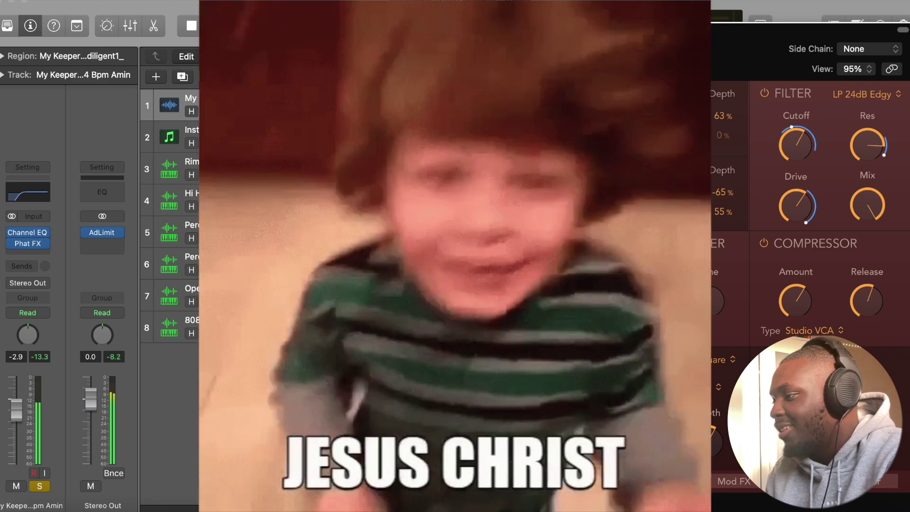
{"action": "left_click", "coordinate": [361, 69]}
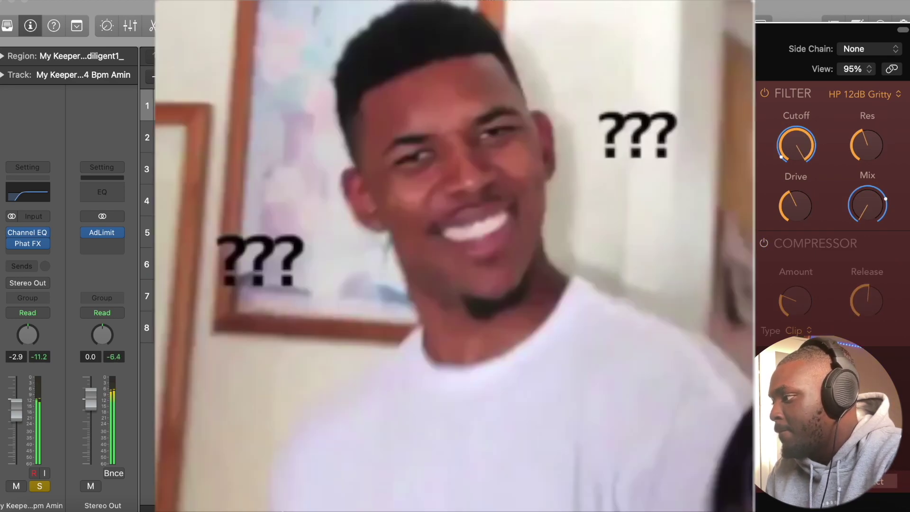
{"action": "left_click", "coordinate": [361, 69]}
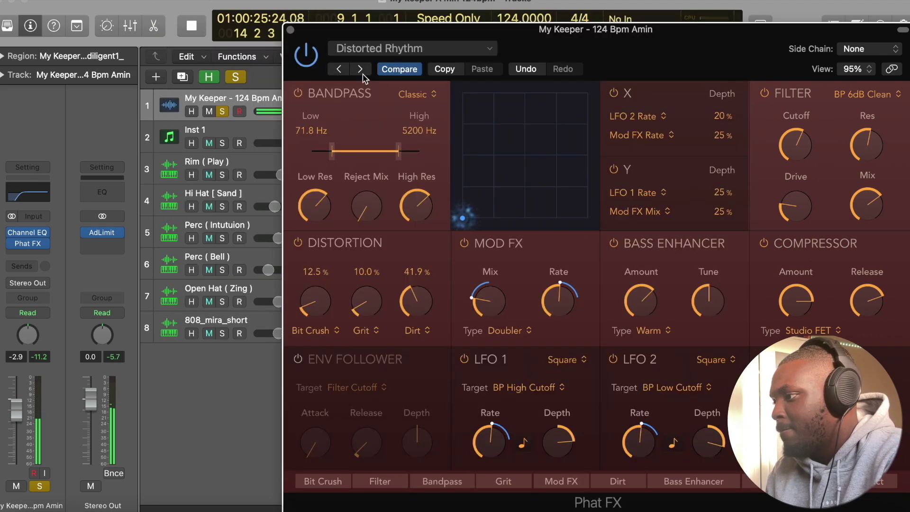
{"action": "left_click", "coordinate": [361, 69]}
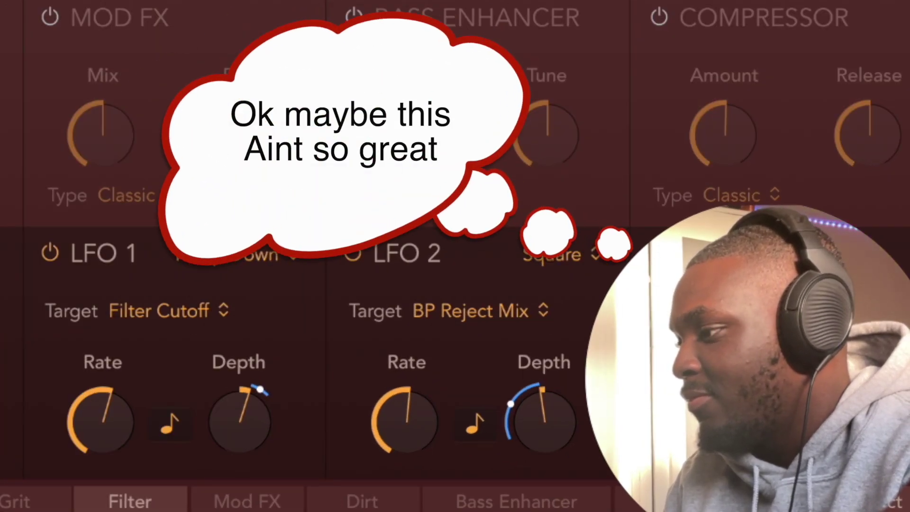
Step: Load AM Zapper, step to Comb Control, sweep XY up and open the bandpass to about 46 Hz–20 kHz
{"action": "left_click", "coordinate": [481, 50]}
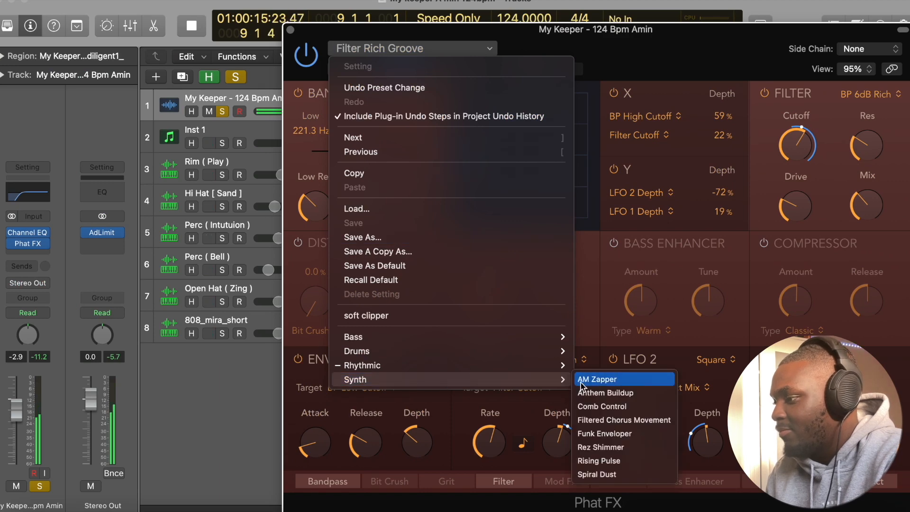
{"action": "left_click", "coordinate": [590, 378]}
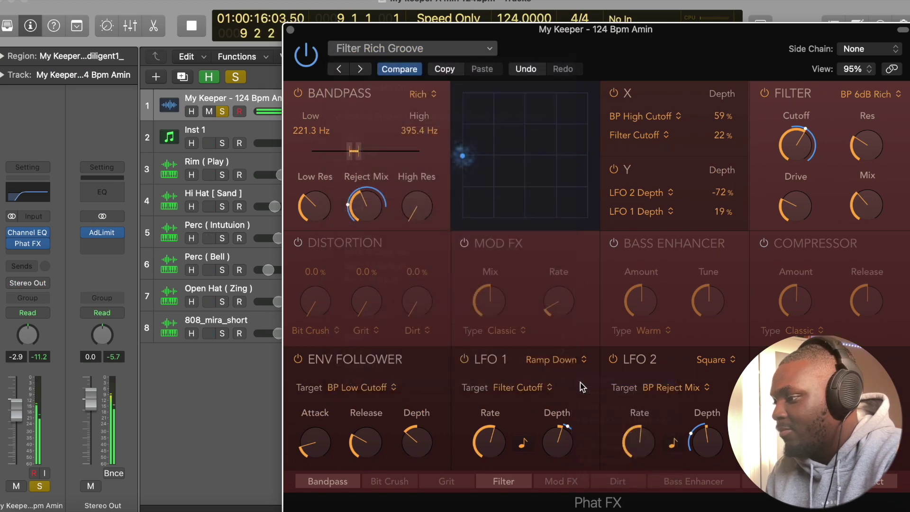
{"action": "left_click", "coordinate": [358, 69]}
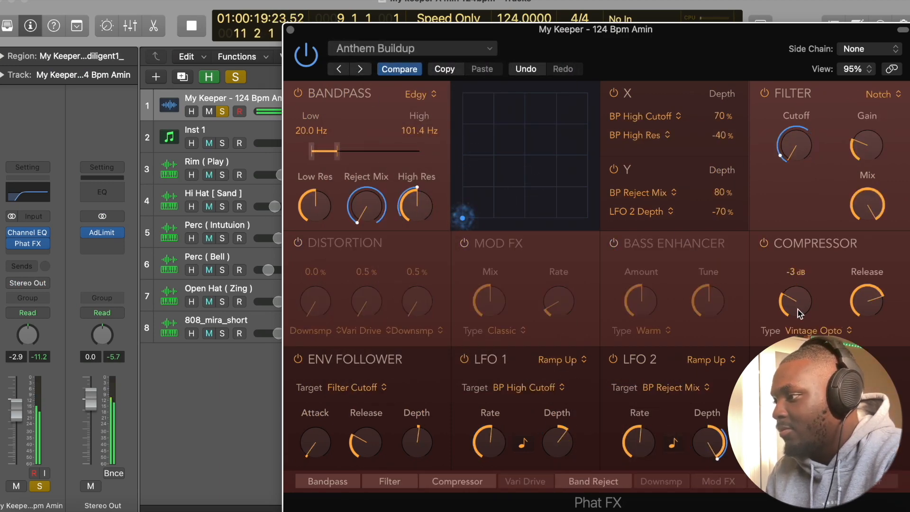
{"action": "left_click", "coordinate": [362, 69]}
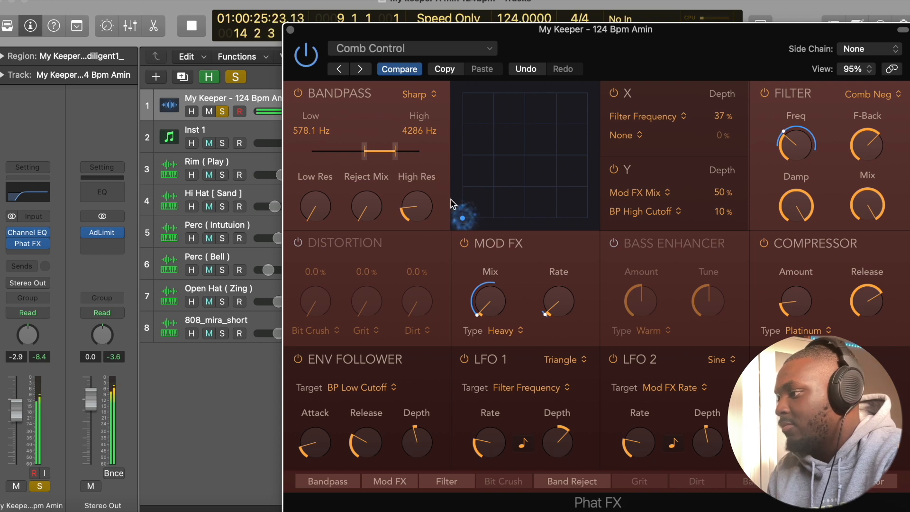
{"action": "mouse_move", "coordinate": [456, 208]}
{"action": "left_mouse_down"}
{"action": "mouse_move", "coordinate": [539, 119]}
{"action": "mouse_move", "coordinate": [590, 89]}
{"action": "left_mouse_up"}
{"action": "left_click_drag", "start_coordinate": [396, 152], "coordinate": [427, 153]}
{"action": "left_click_drag", "start_coordinate": [367, 151], "coordinate": [324, 151]}
Step: Step through Filtered Chorus Movement and Funk Enveloper to Rez Shimmer, then stop playback
{"action": "left_click", "coordinate": [361, 69]}
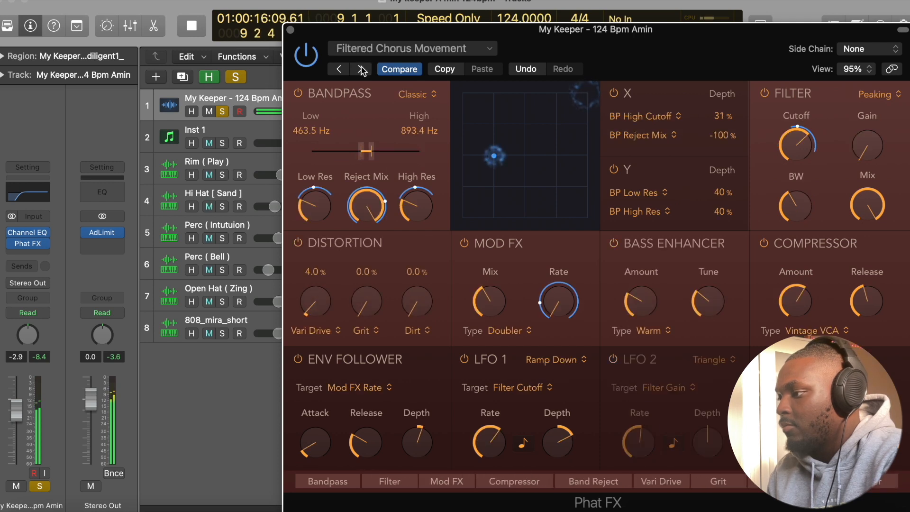
{"action": "left_click", "coordinate": [362, 70]}
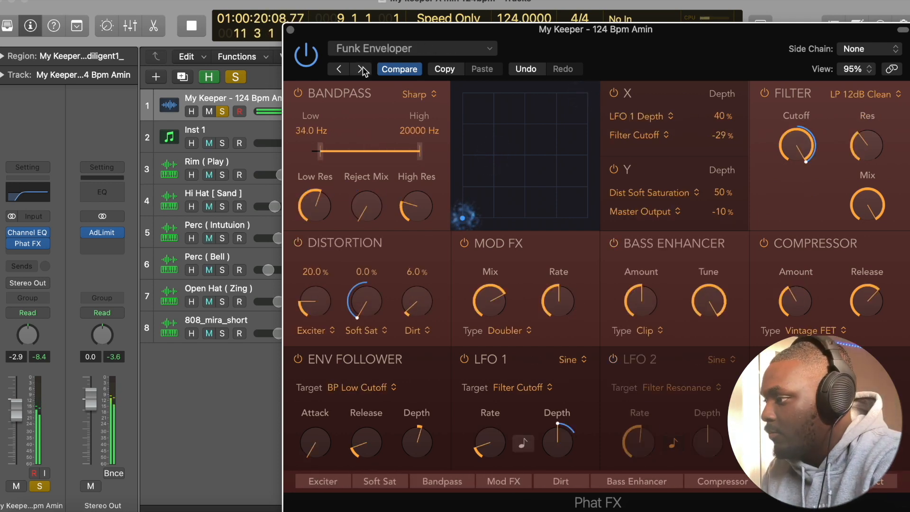
{"action": "left_click", "coordinate": [362, 69]}
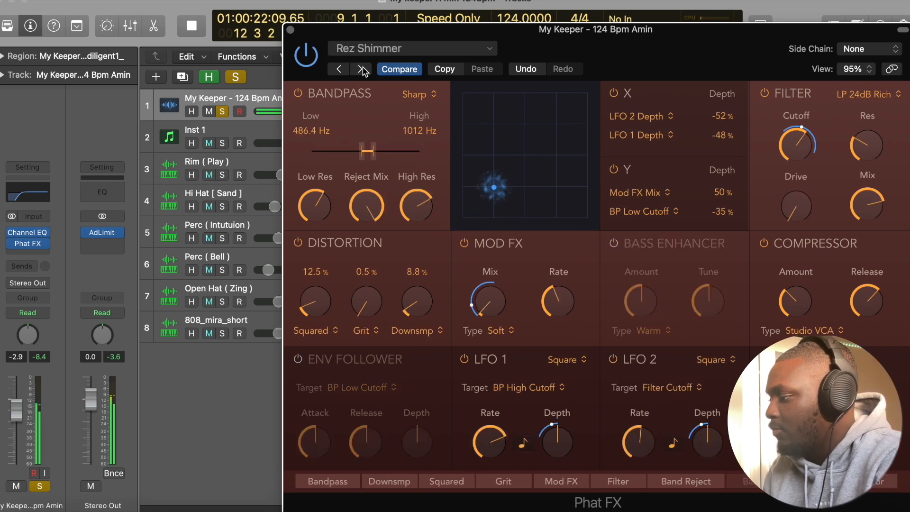
{"action": "key", "text": "space"}
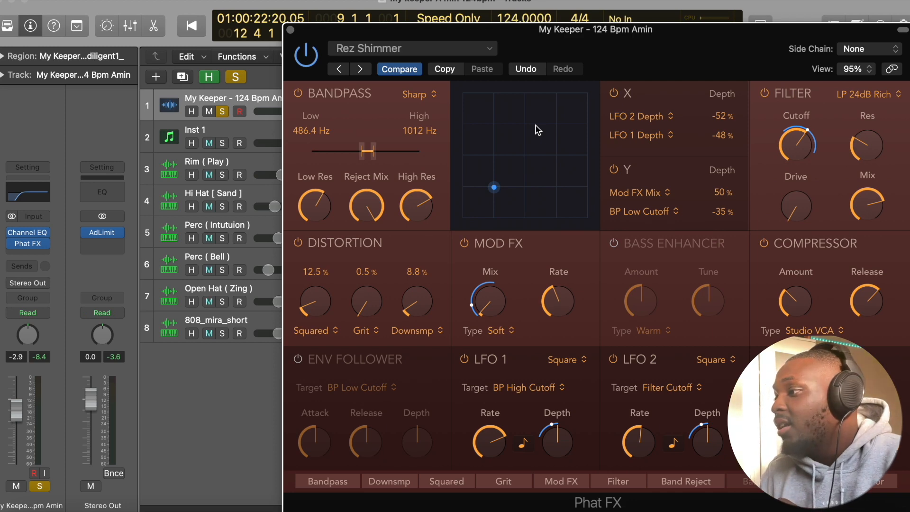
Step: Swap Phat FX for a stereo Rotor Cabinet (Modulation) on the melody and play the beat
{"action": "left_click", "coordinate": [290, 30]}
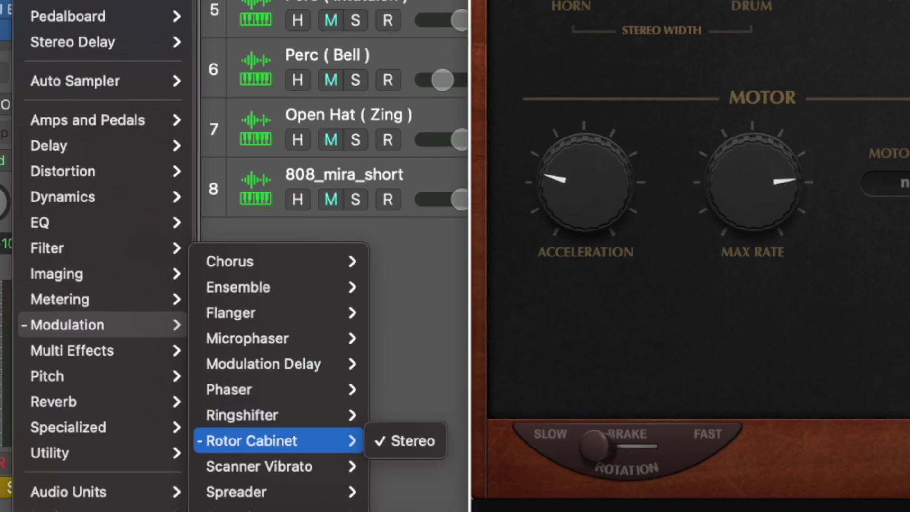
{"action": "left_click", "coordinate": [248, 445]}
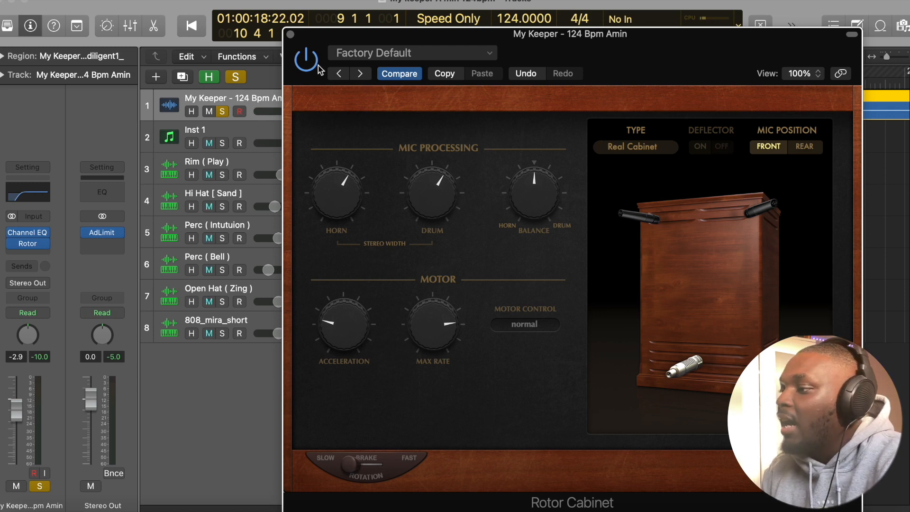
{"action": "key", "text": "space"}
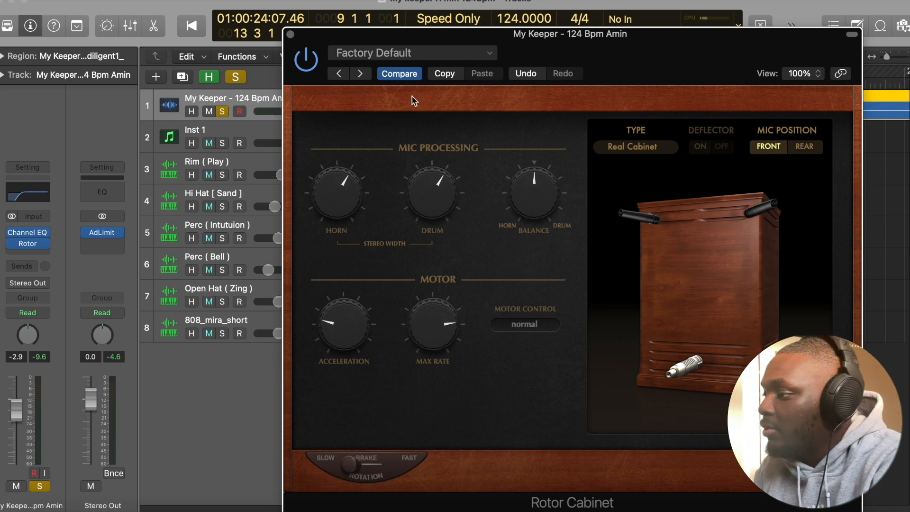
Step: Audition Rotor Cabinet presets Drums Motion, Drums Stop, Electric Piano and Gig Rig during playback
{"action": "left_click", "coordinate": [361, 73]}
{"action": "key", "text": "space"}
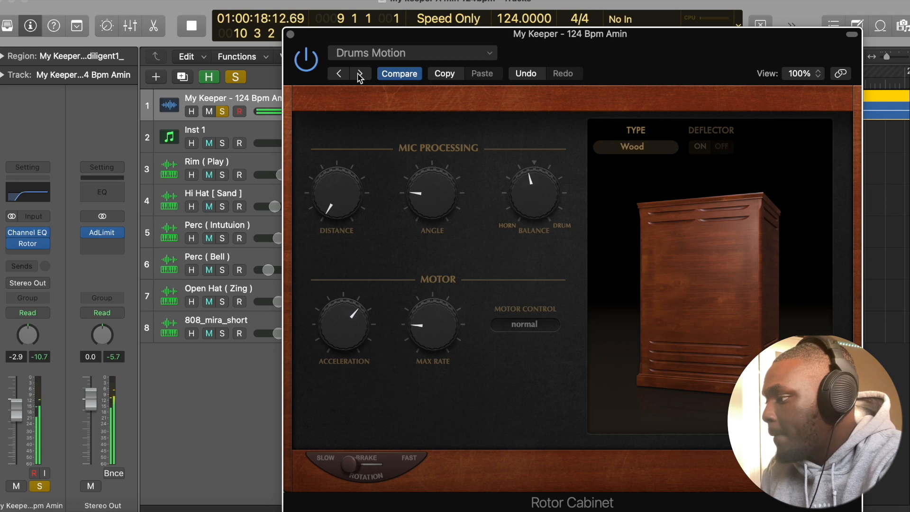
{"action": "left_click", "coordinate": [359, 73]}
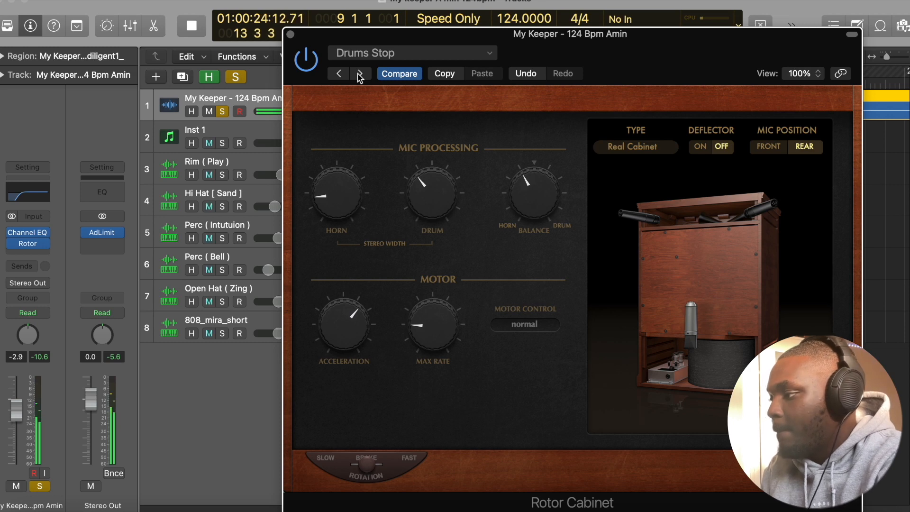
{"action": "left_click", "coordinate": [360, 74]}
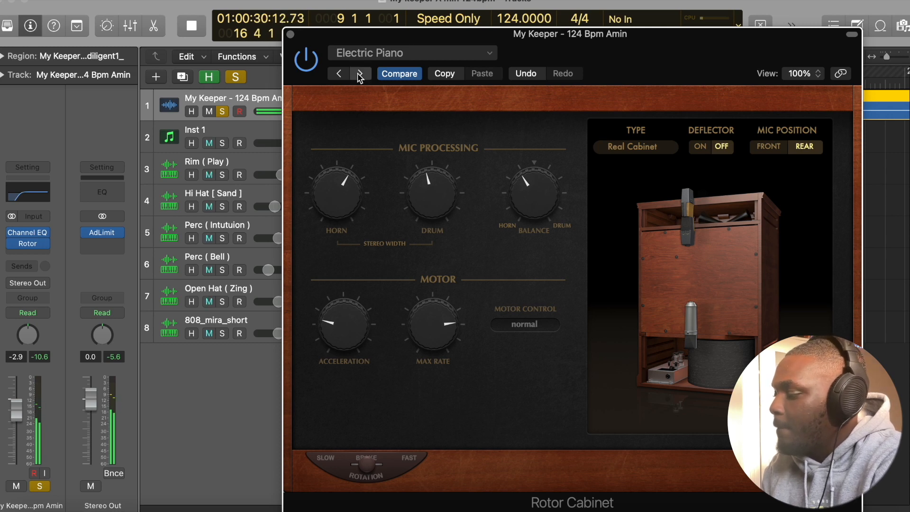
{"action": "left_click", "coordinate": [360, 73]}
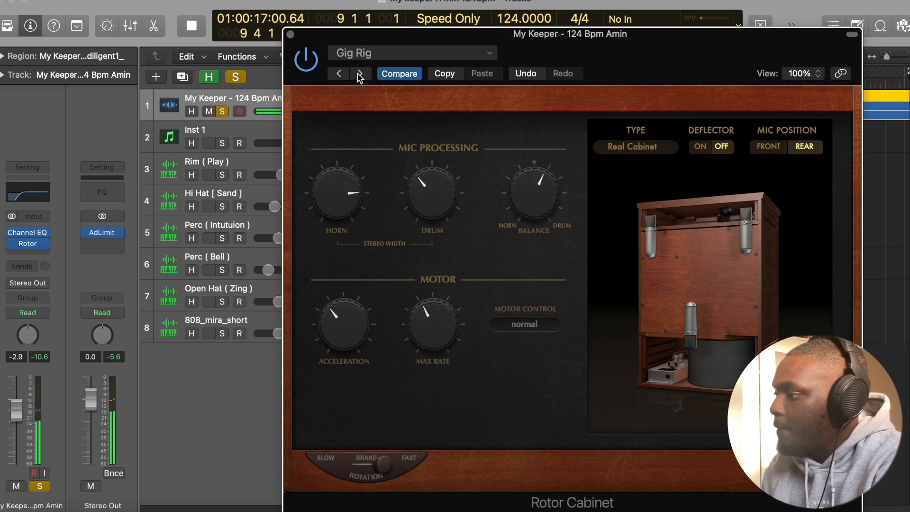
Step: Raise motor acceleration, slow the rotation toward brake, and set max rate to 4.15
{"action": "mouse_move", "coordinate": [432, 326]}
{"action": "left_click_drag", "start_coordinate": [340, 316], "coordinate": [346, 260]}
{"action": "left_click_drag", "start_coordinate": [383, 463], "coordinate": [349, 467]}
{"action": "left_click_drag", "start_coordinate": [358, 353], "coordinate": [360, 334]}
{"action": "left_click_drag", "start_coordinate": [436, 337], "coordinate": [435, 299]}
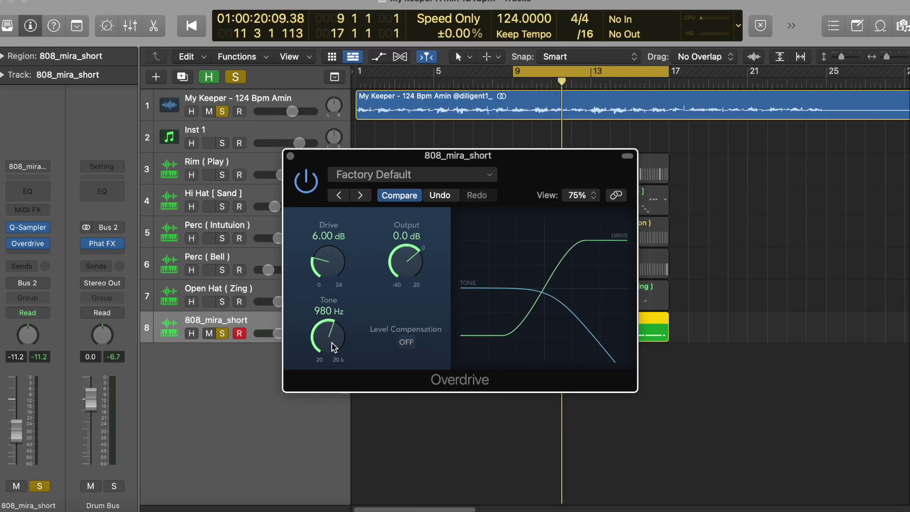
Step: Set the 808 Overdrive to 0.00 dB drive with tone fully open at 20000 Hz
{"action": "mouse_move", "coordinate": [334, 345]}
{"action": "left_mouse_down"}
{"action": "mouse_move", "coordinate": [311, 306]}
{"action": "mouse_move", "coordinate": [313, 316]}
{"action": "left_mouse_up"}
{"action": "left_click_drag", "start_coordinate": [328, 264], "coordinate": [327, 285]}
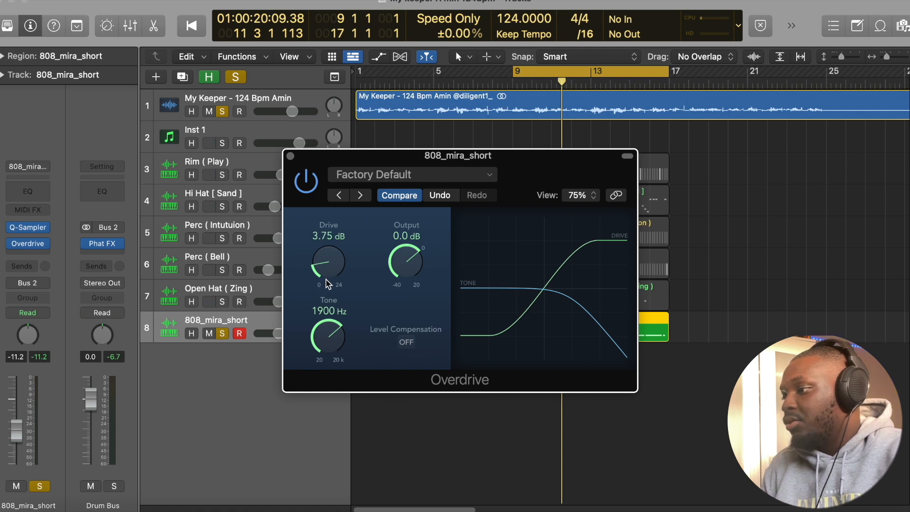
{"action": "left_click_drag", "start_coordinate": [329, 338], "coordinate": [330, 306]}
{"action": "left_click_drag", "start_coordinate": [327, 265], "coordinate": [332, 300]}
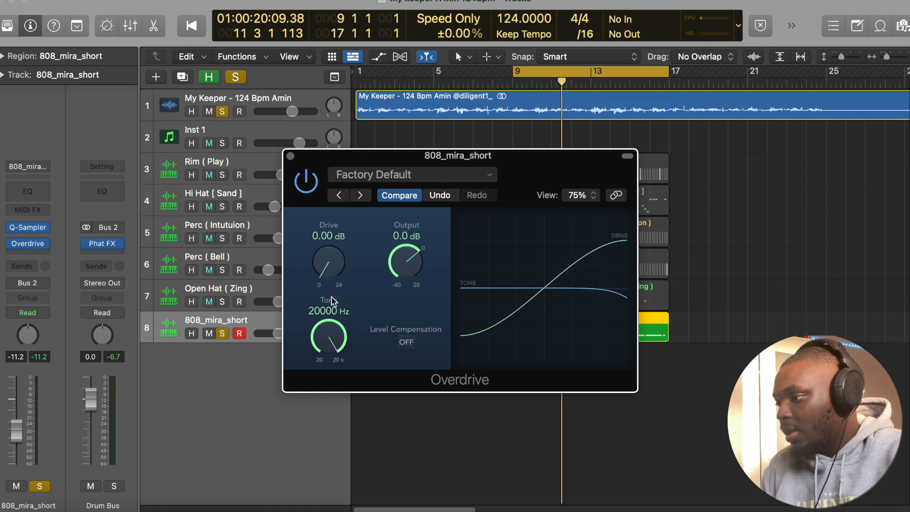
Step: Audition the Overdrive from bar 9, nudging the drive and comparing it bypassed and active
{"action": "key", "text": "space"}
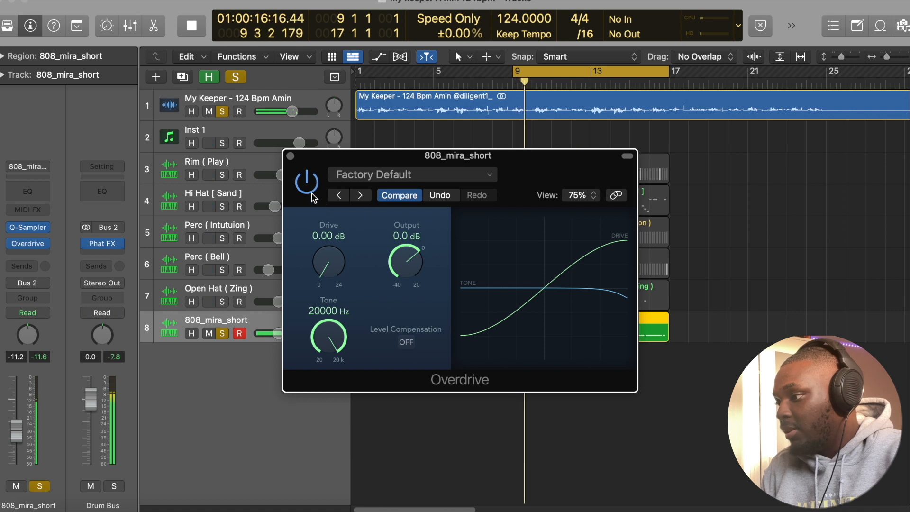
{"action": "key", "text": "space"}
{"action": "key", "text": "space"}
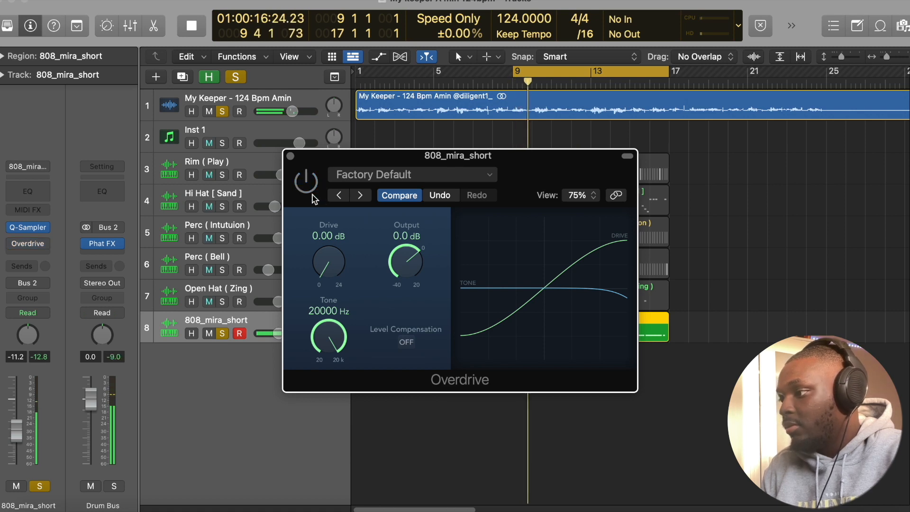
{"action": "key", "text": "space"}
{"action": "mouse_move", "coordinate": [327, 267]}
{"action": "left_mouse_down"}
{"action": "mouse_move", "coordinate": [327, 257]}
{"action": "mouse_move", "coordinate": [331, 281]}
{"action": "left_mouse_up"}
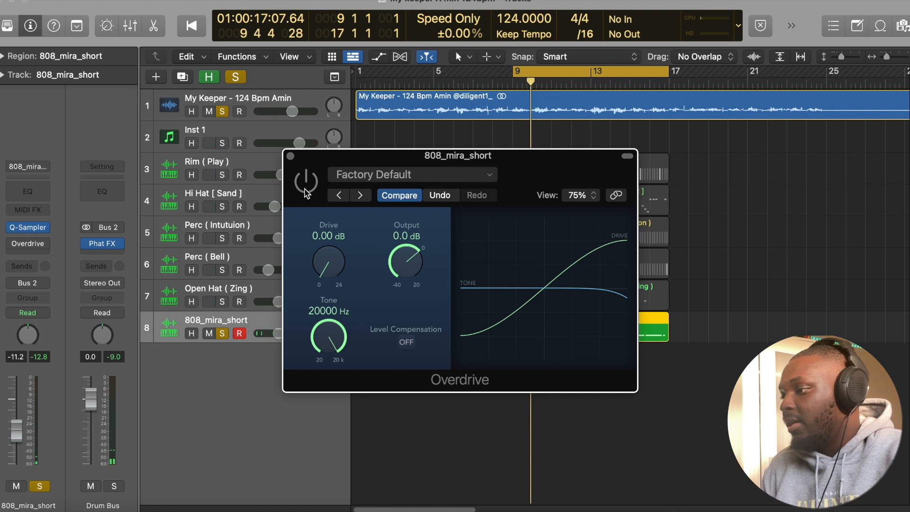
{"action": "key", "text": "space"}
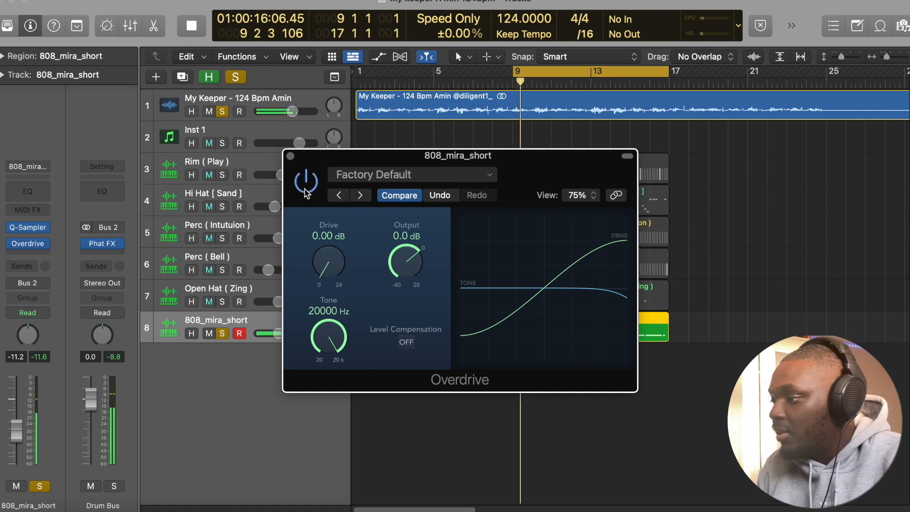
{"action": "key", "text": "space"}
{"action": "key", "text": "space"}
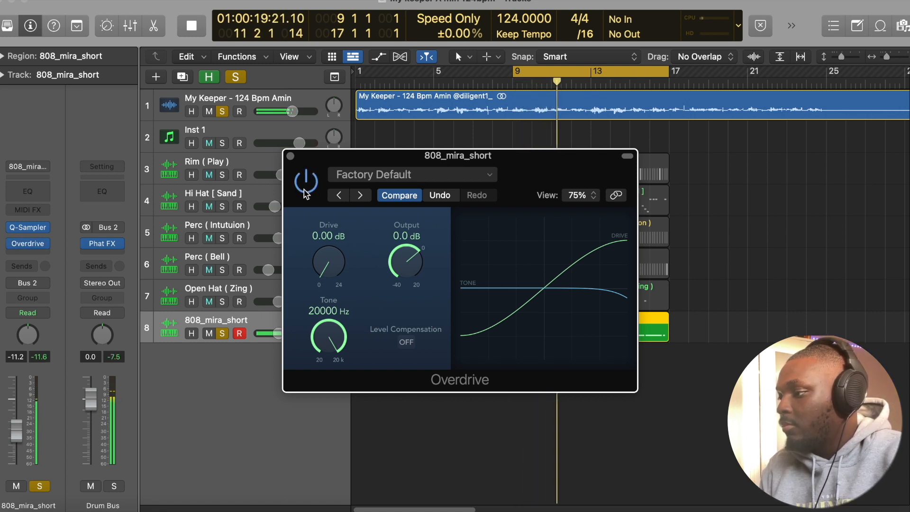
{"action": "key", "text": "space"}
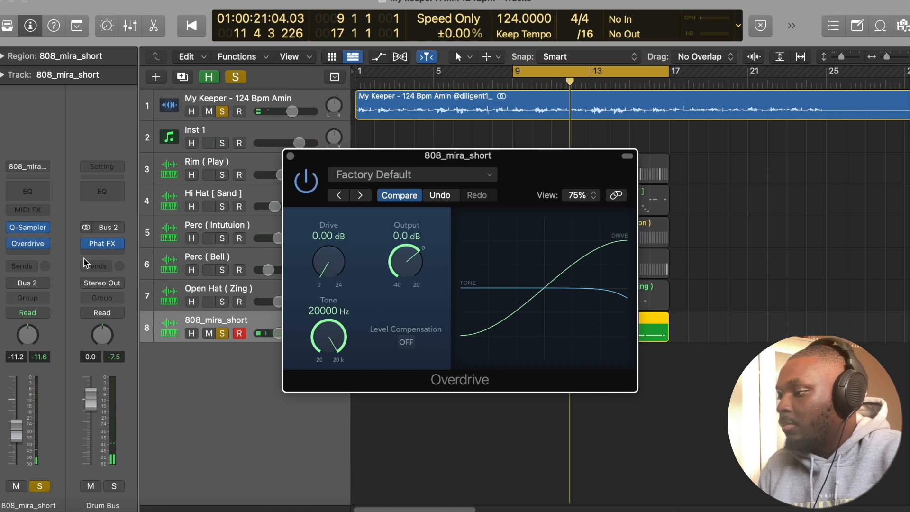
{"action": "key", "text": "space"}
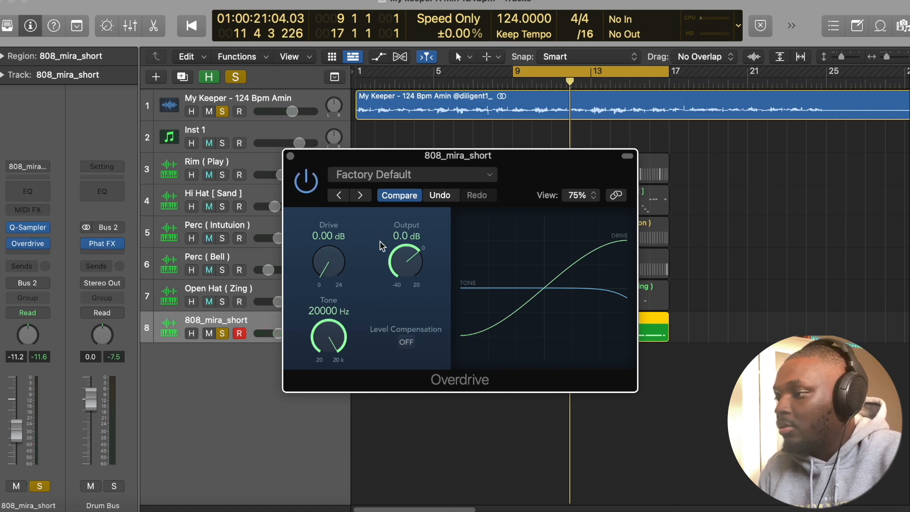
{"action": "key", "text": "space"}
Step: Clear all solos and sweep the drive up to around 9 dB then back to about 3 dB
{"action": "left_click_drag", "start_coordinate": [329, 267], "coordinate": [336, 256]}
{"action": "key", "text": "s"}
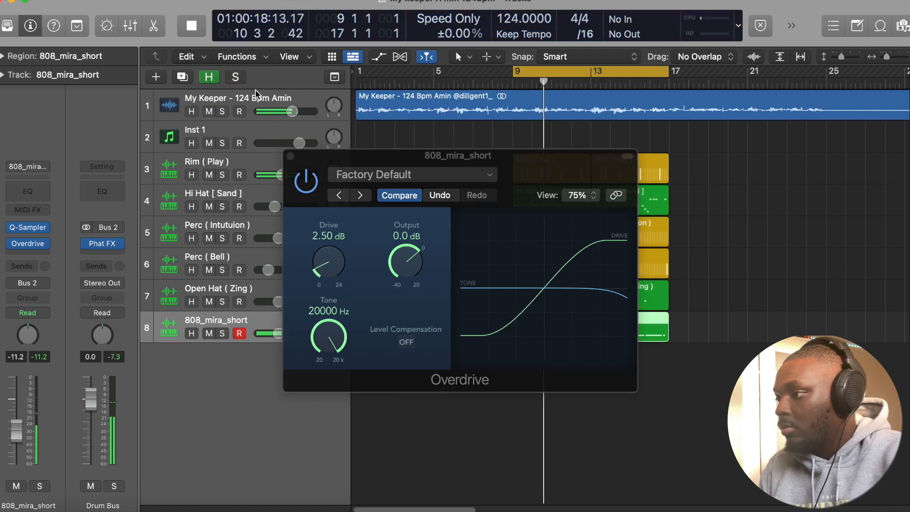
{"action": "left_click", "coordinate": [327, 266]}
{"action": "mouse_move", "coordinate": [328, 267]}
{"action": "left_mouse_down"}
{"action": "mouse_move", "coordinate": [335, 227]}
{"action": "mouse_move", "coordinate": [330, 173]}
{"action": "left_mouse_up"}
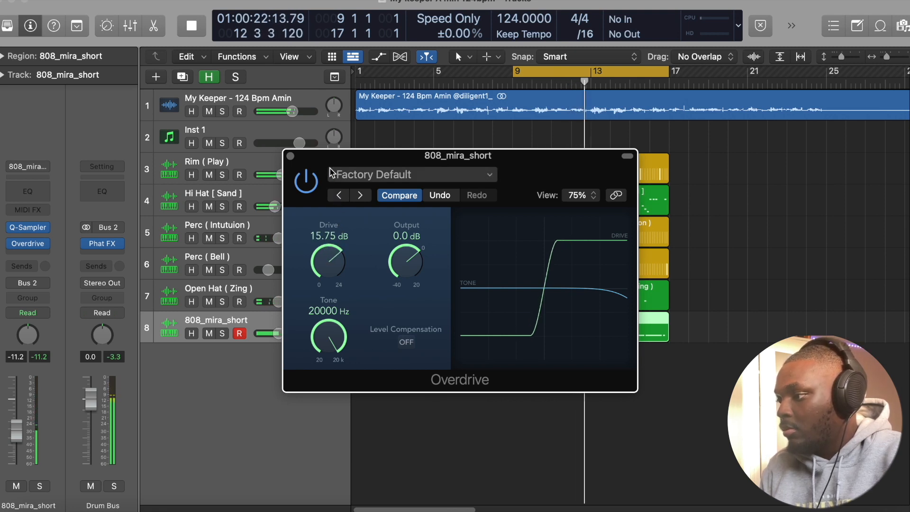
{"action": "mouse_move", "coordinate": [330, 173]}
{"action": "left_mouse_down"}
{"action": "mouse_move", "coordinate": [331, 284]}
{"action": "mouse_move", "coordinate": [333, 183]}
{"action": "mouse_move", "coordinate": [345, 261]}
{"action": "left_mouse_up"}
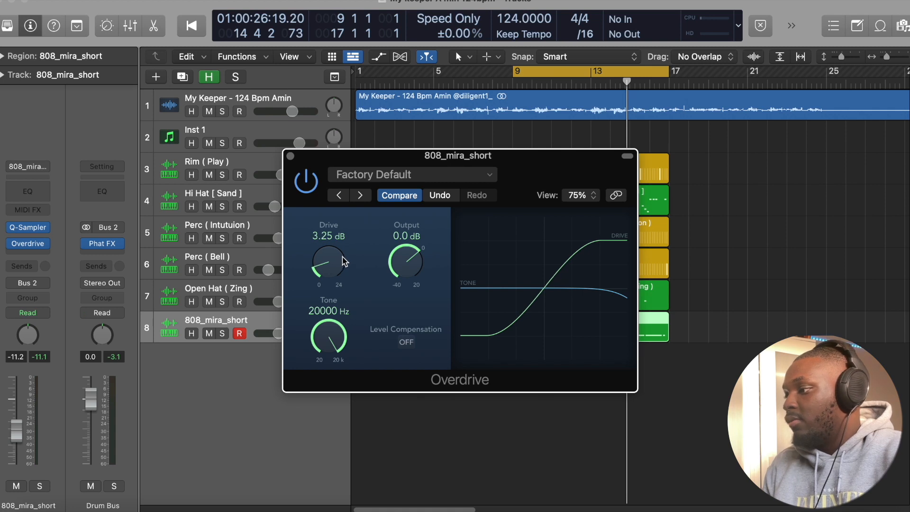
Step: Playing from bar 9, settle the 808 Overdrive on a light 2.00 dB drive
{"action": "key", "text": "space"}
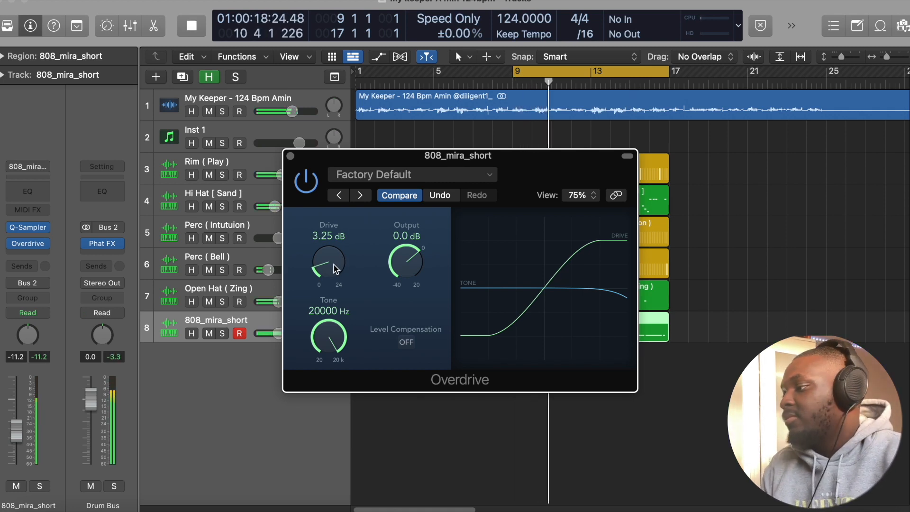
{"action": "left_click_drag", "start_coordinate": [337, 269], "coordinate": [333, 277]}
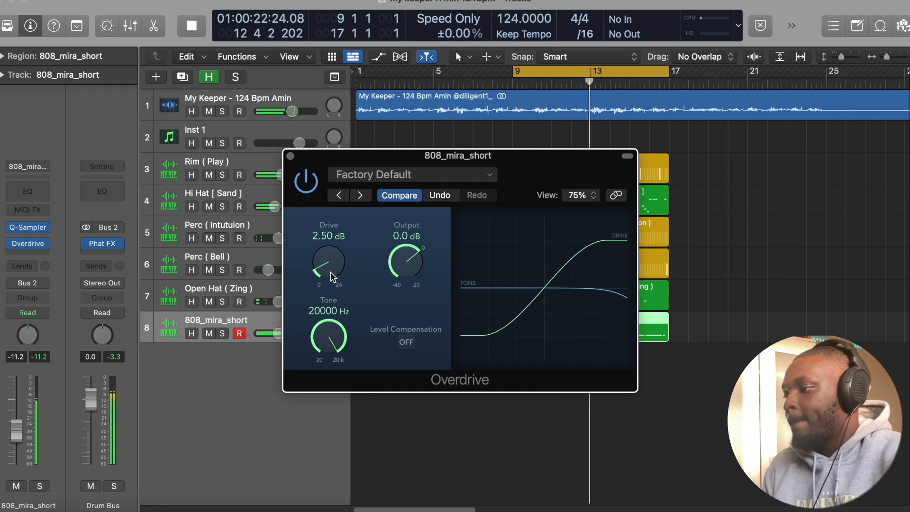
{"action": "left_click_drag", "start_coordinate": [329, 276], "coordinate": [338, 281]}
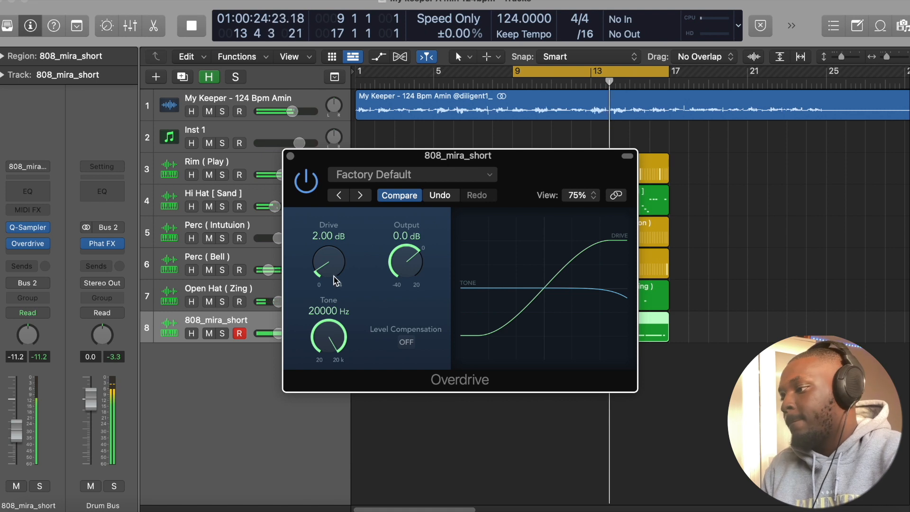
{"action": "left_click", "coordinate": [290, 156]}
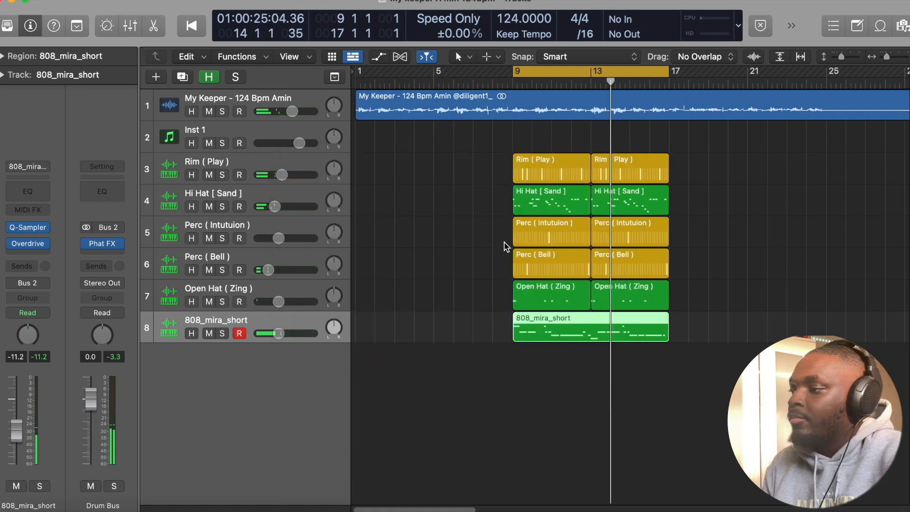